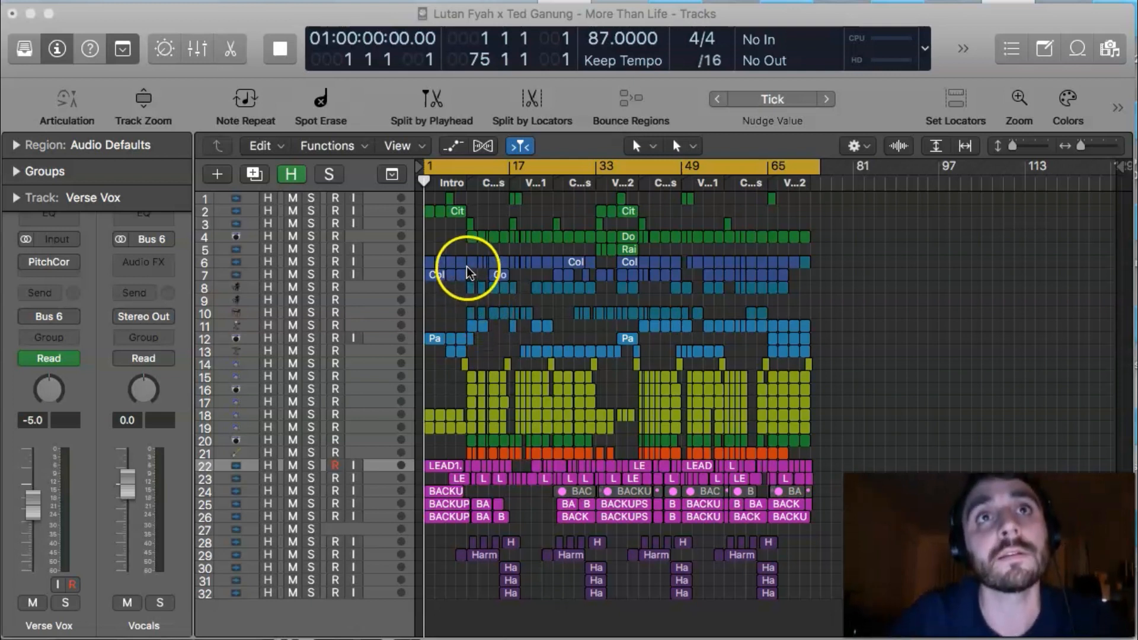
Group the five green effects tracks, from Dub Bleep through Rain 1, into a Summing Stack
left_click(391, 198)
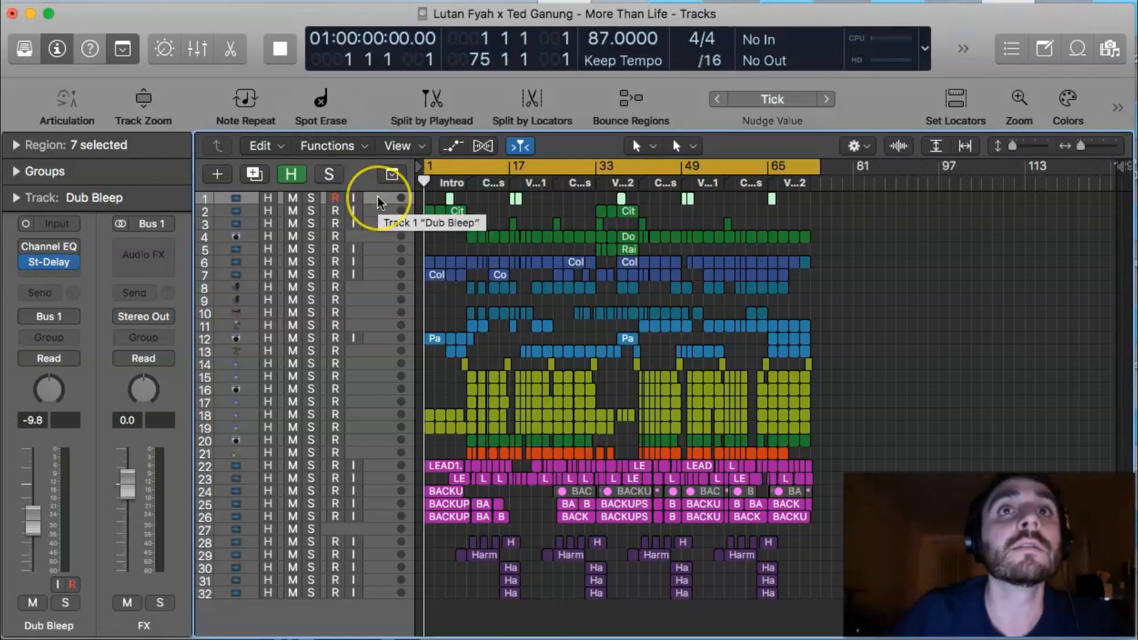
left_click(371, 246, "shift")
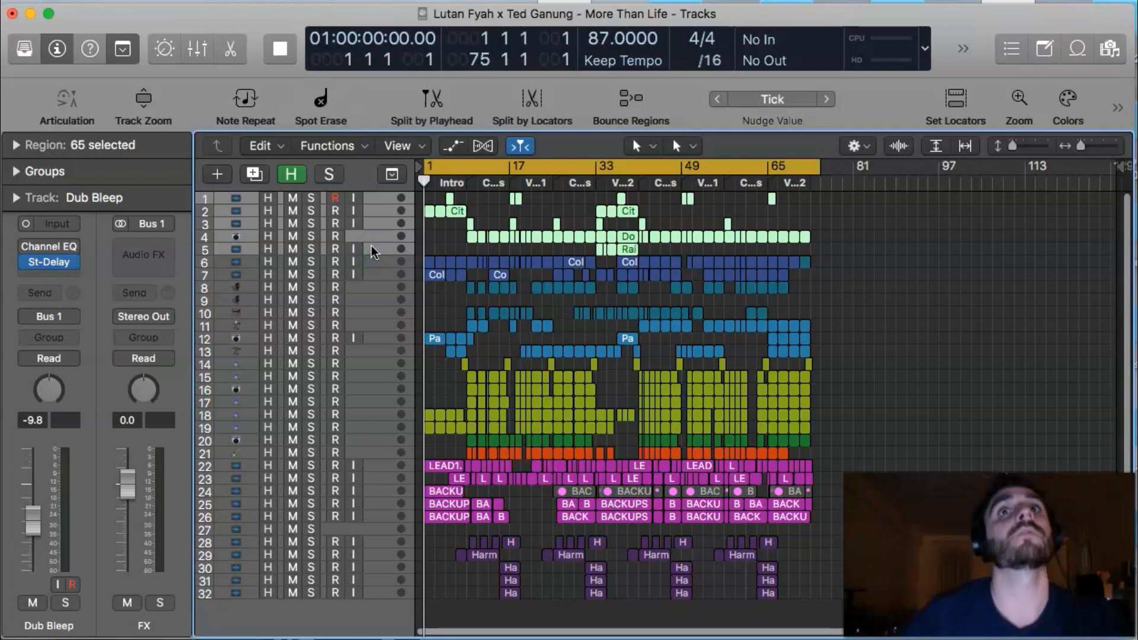
right_click(371, 252)
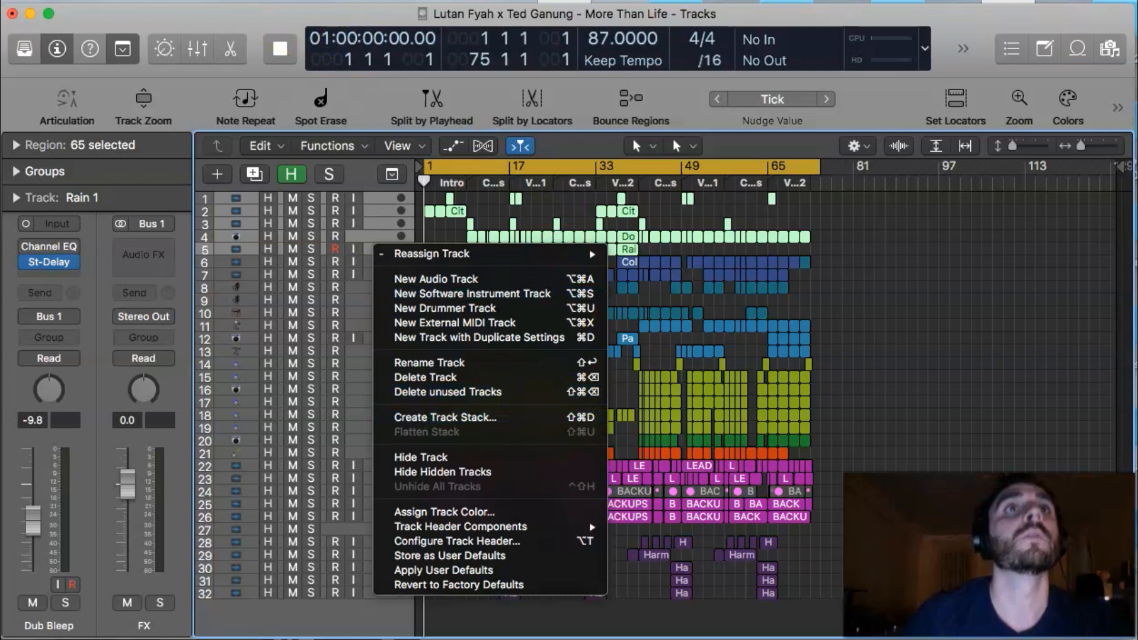
left_click(58, 1)
left_click(58, 1)
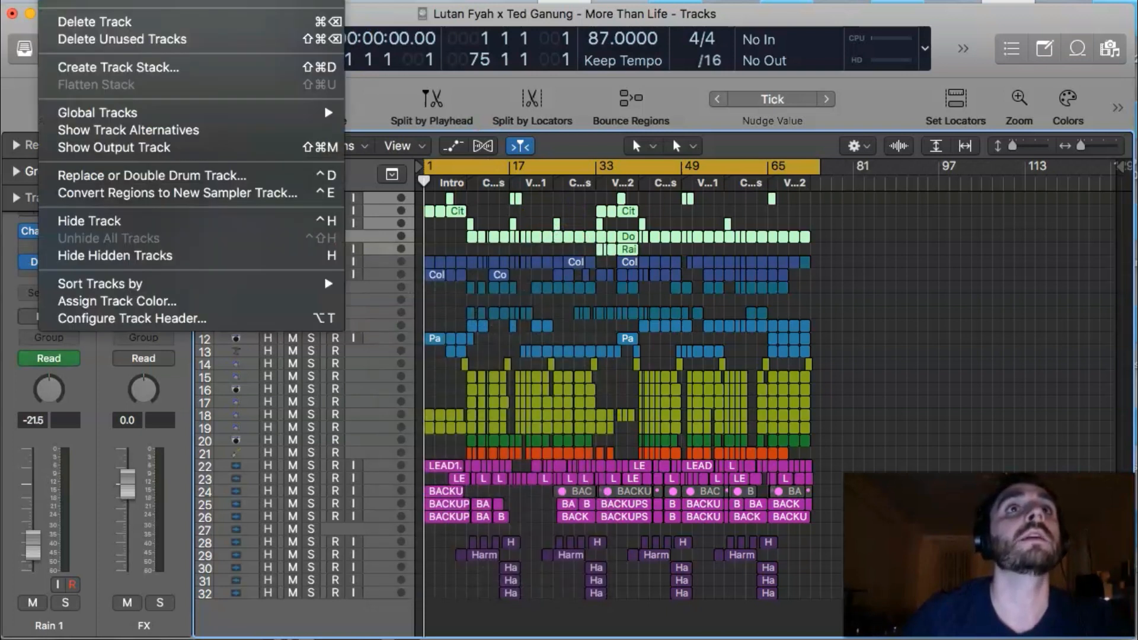
left_click(118, 69)
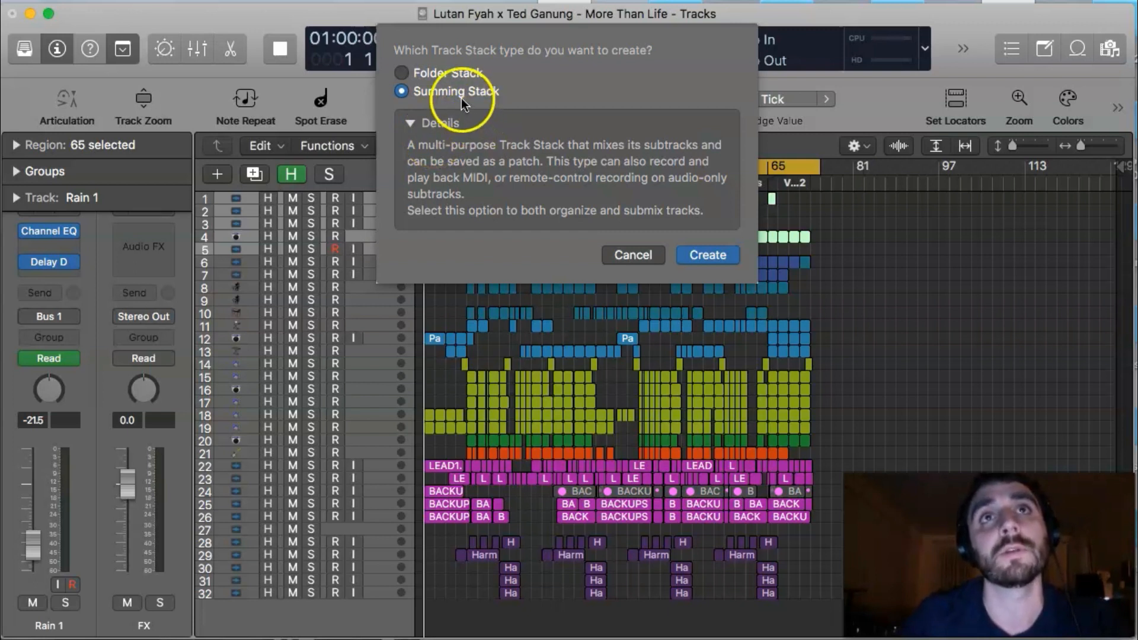
left_click(711, 255)
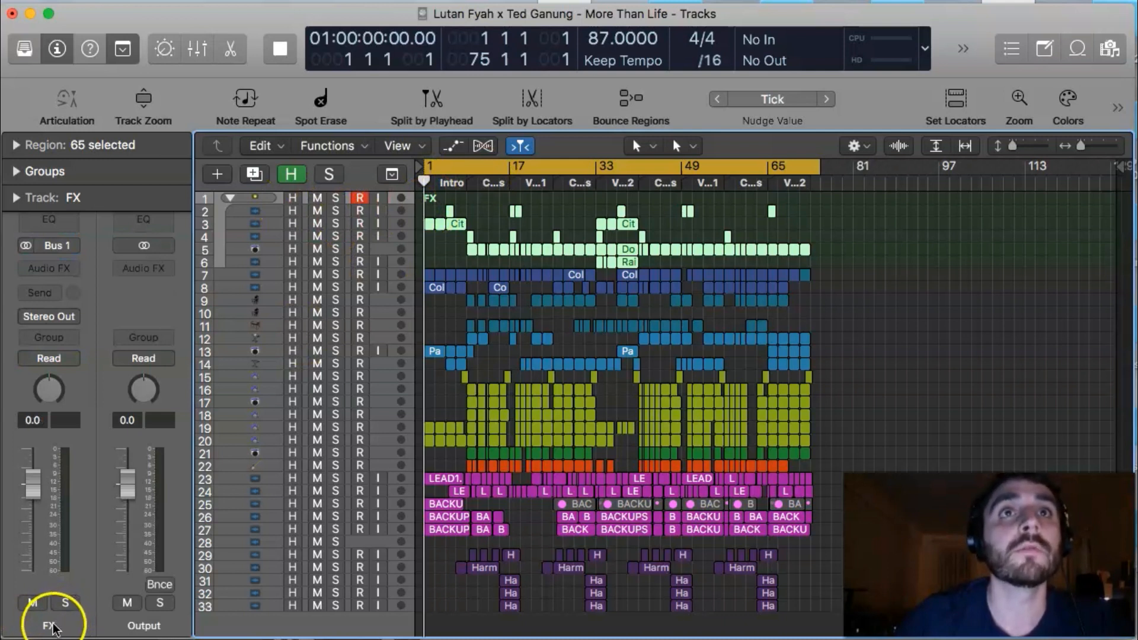
Rename the new effects stack as FX Channel
double_click(47, 627)
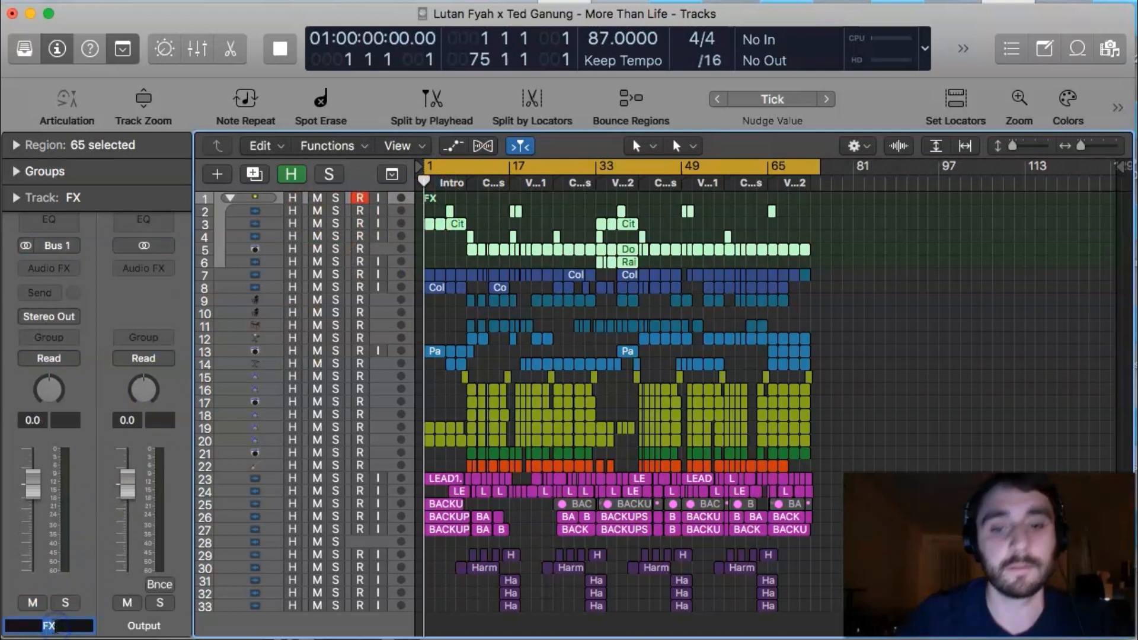
type("F")
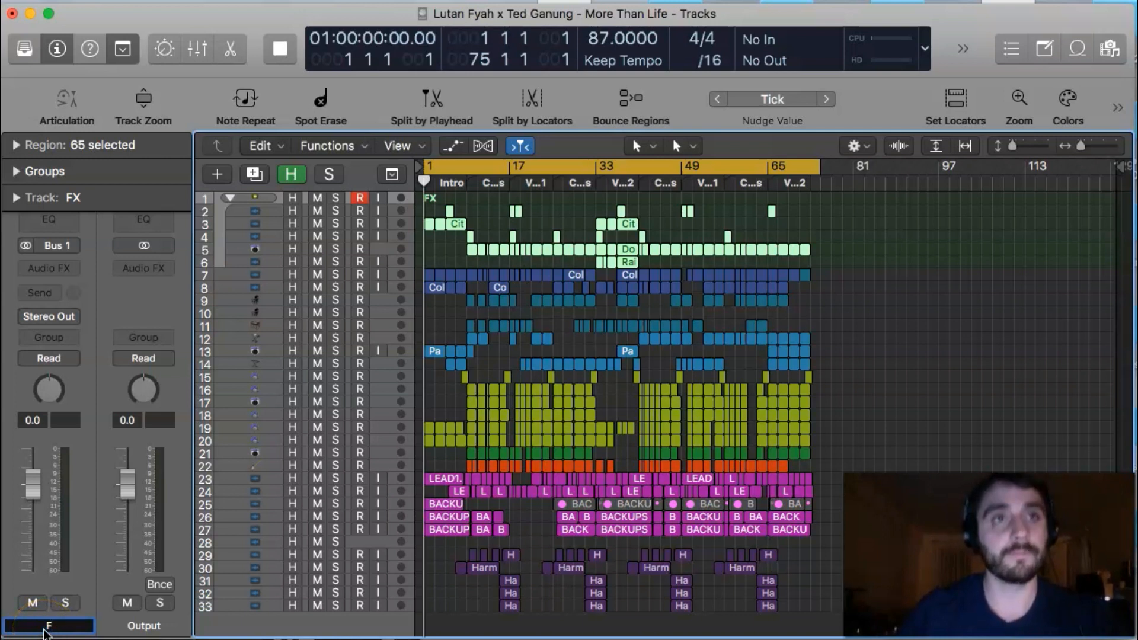
type("X Channel")
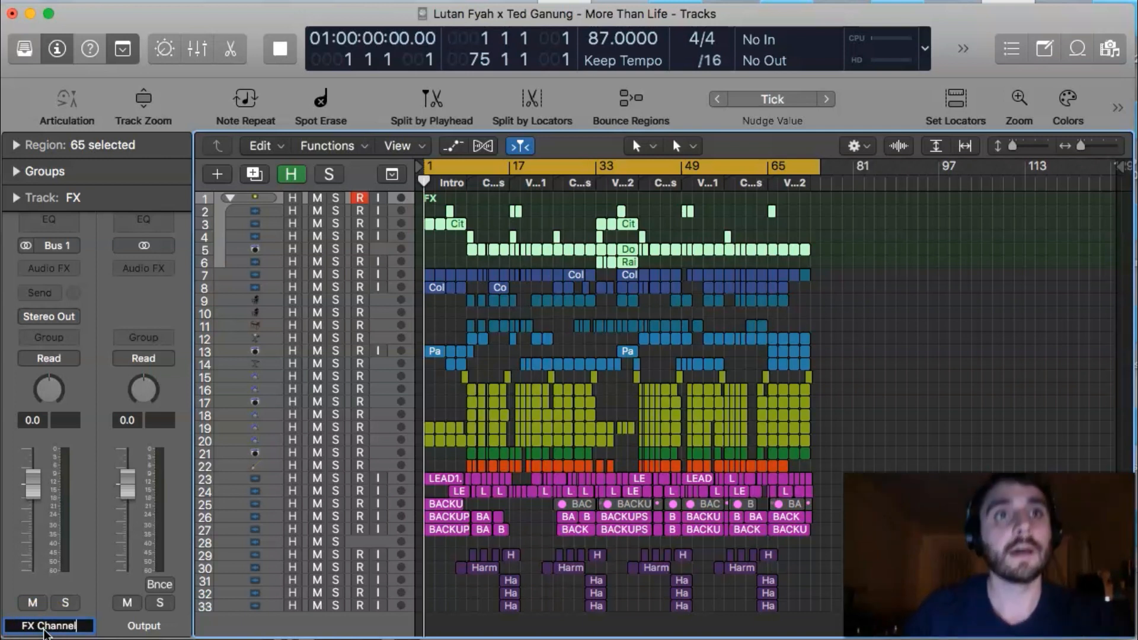
key("Return")
Audition the FX Channel stack in solo from the start and around bar 17, clear the solo, and stop playback
left_click(294, 210)
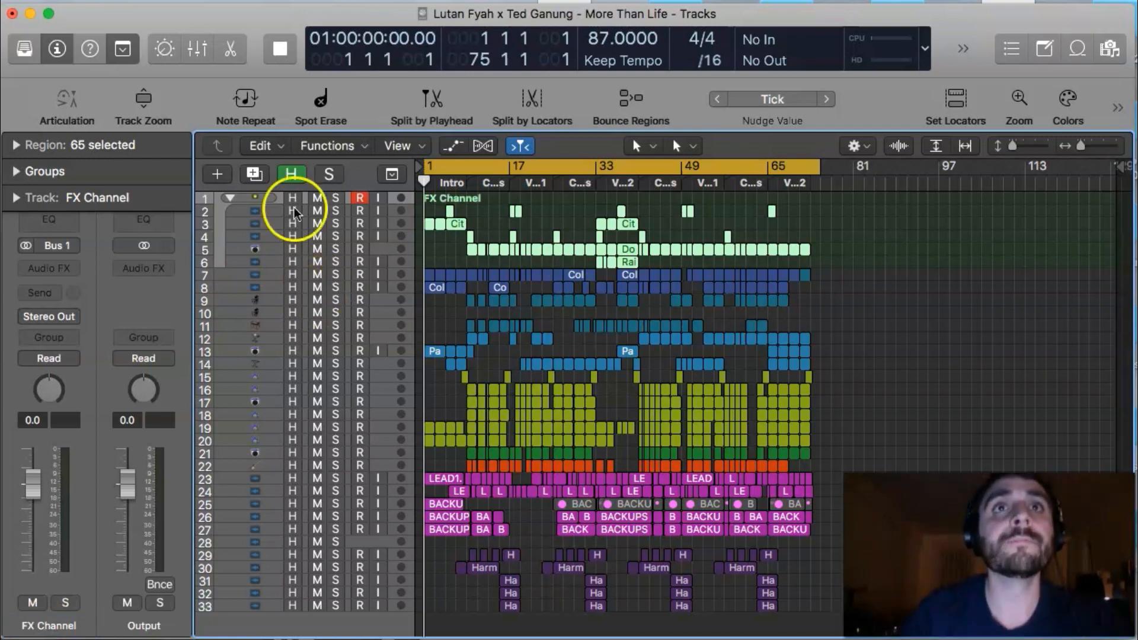
left_click(341, 197)
key("space")
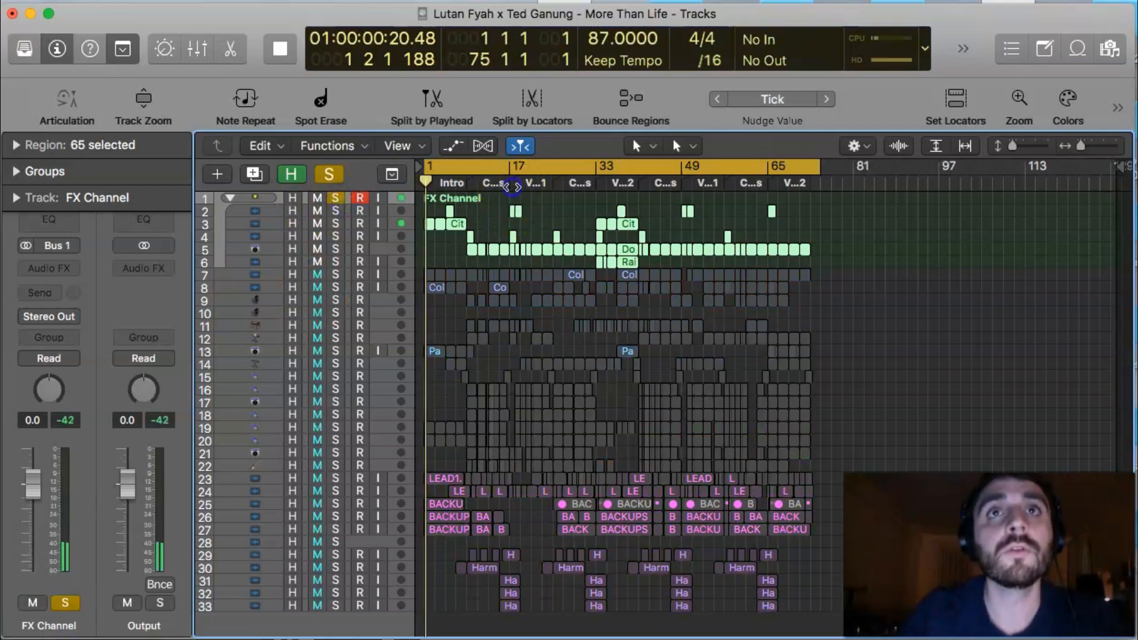
left_click(511, 186)
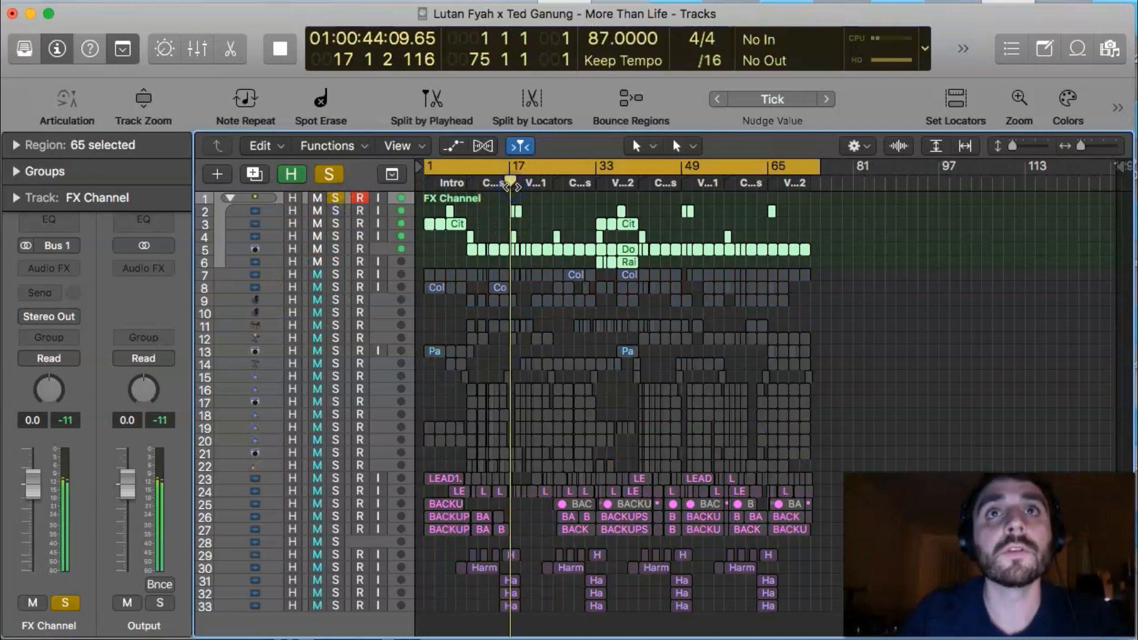
left_click(336, 197)
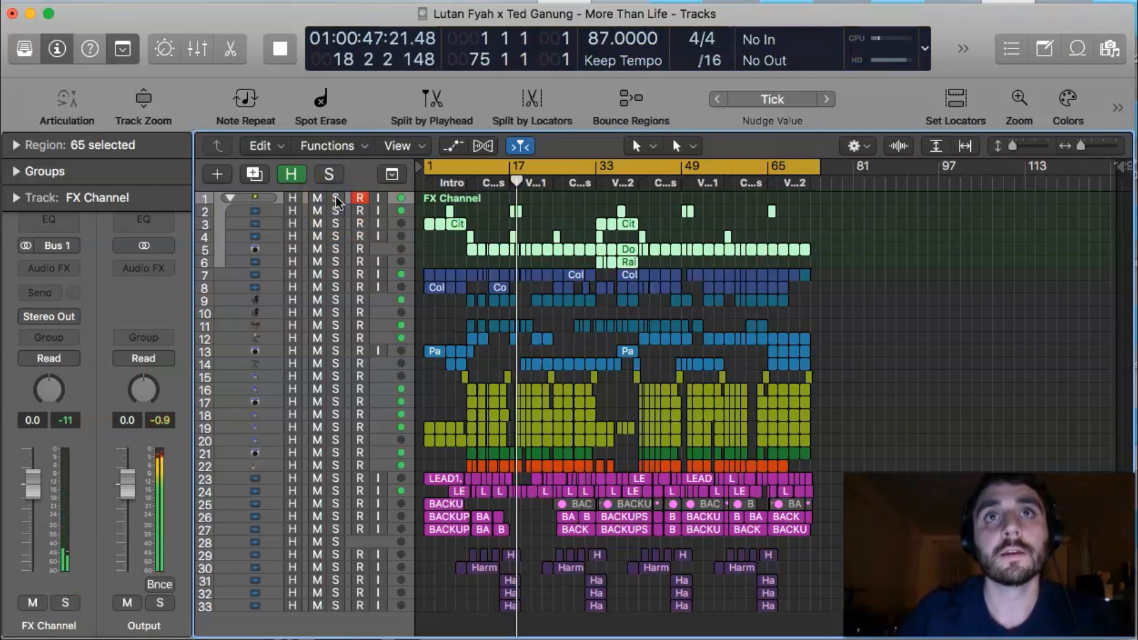
left_click(335, 184)
key("space")
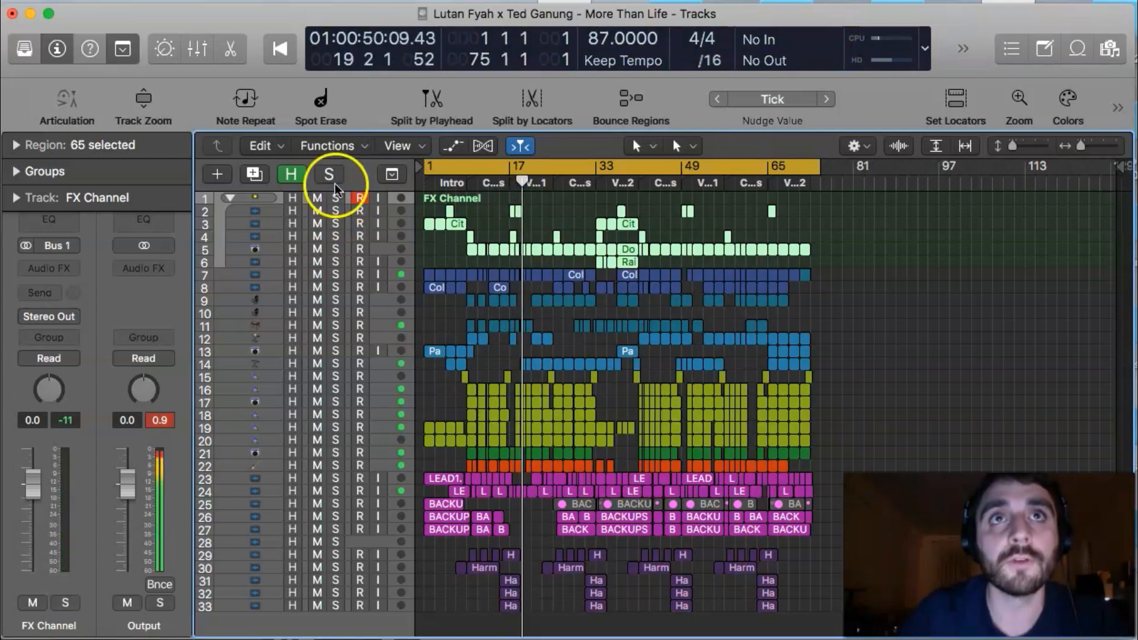
Group the blue melodic tracks 7 to 14, starting with Guitar Rhythm, into a summing track stack
left_click(398, 275)
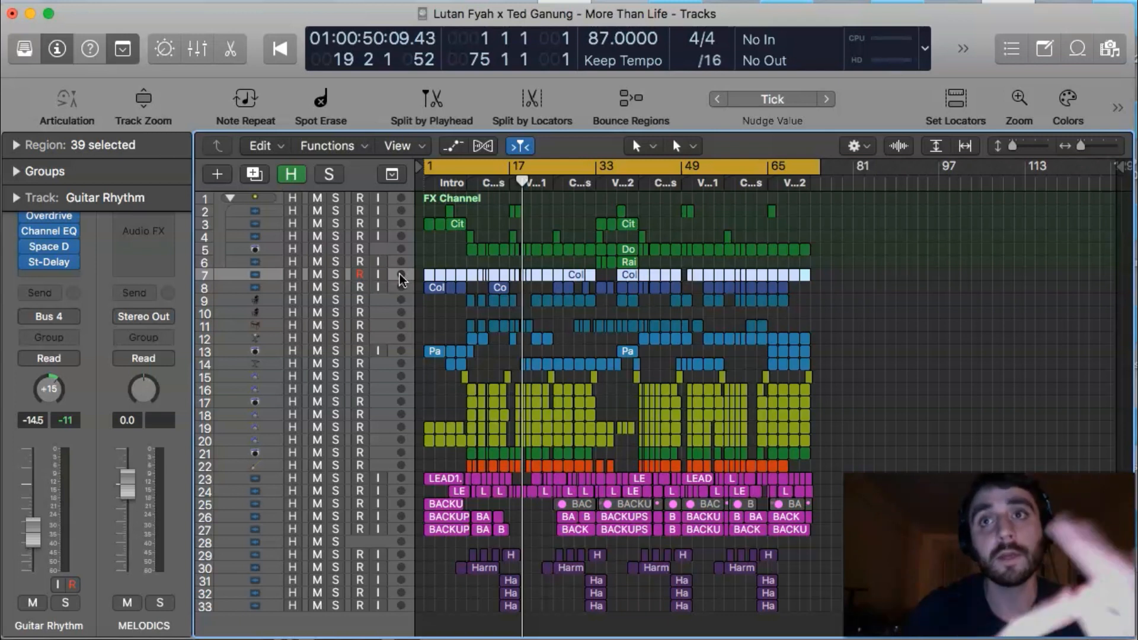
left_click(385, 369, "shift")
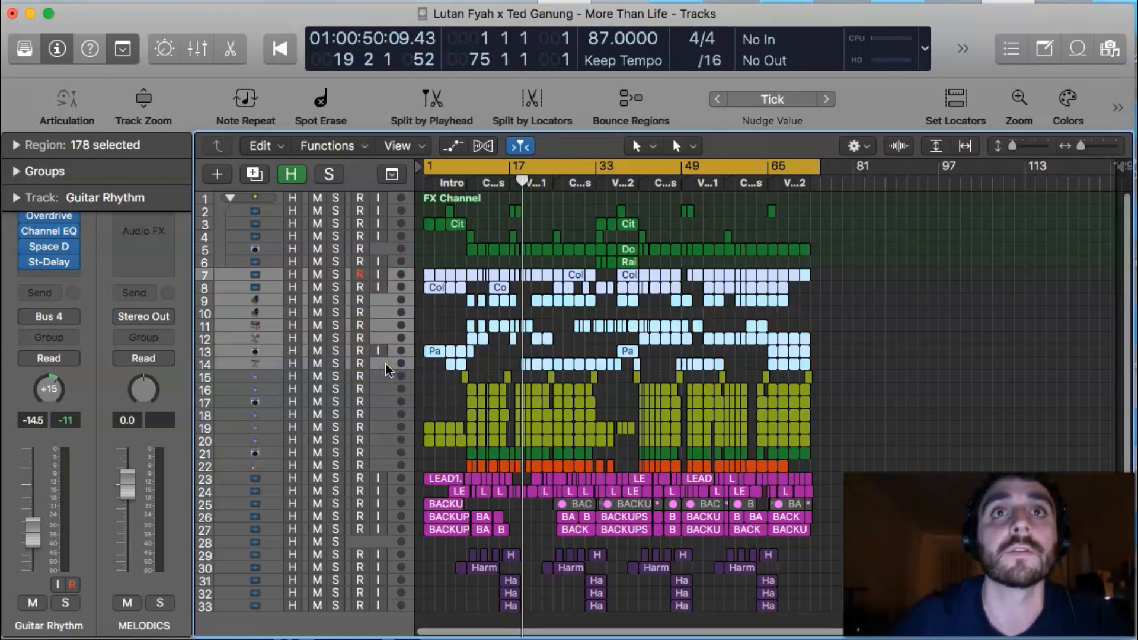
scroll(385, 370, "down", 1)
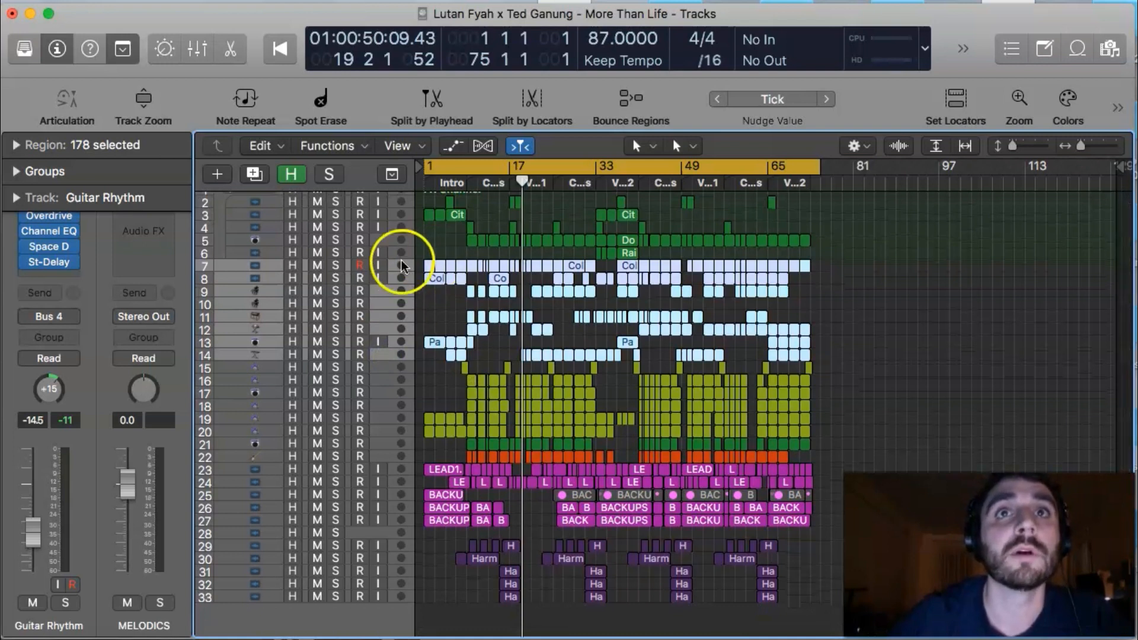
right_click(406, 279)
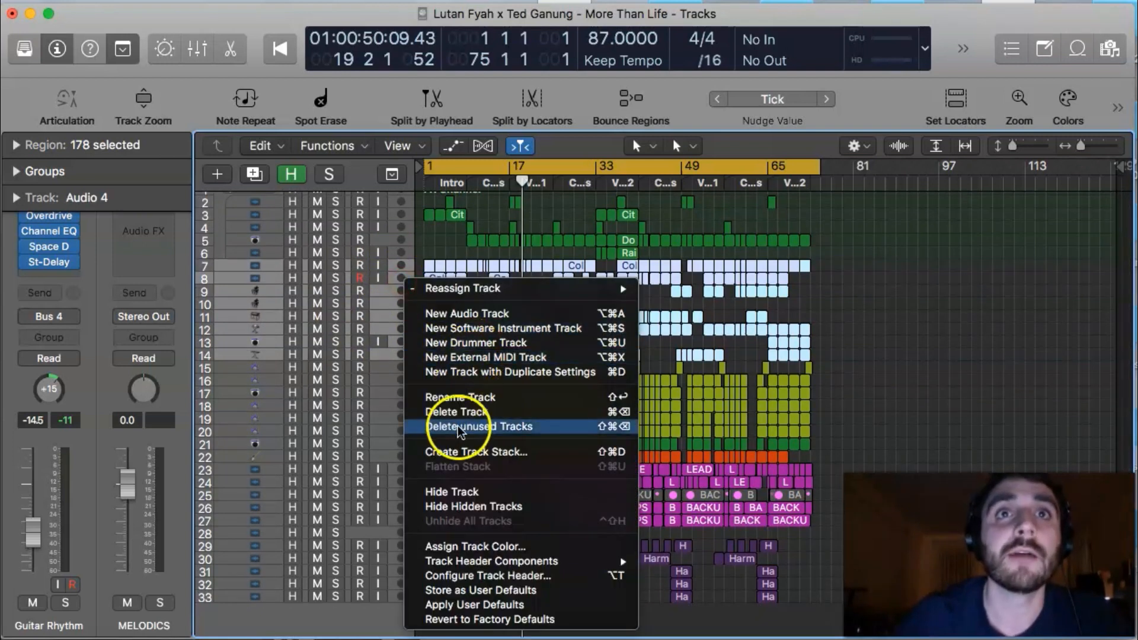
left_click(494, 453)
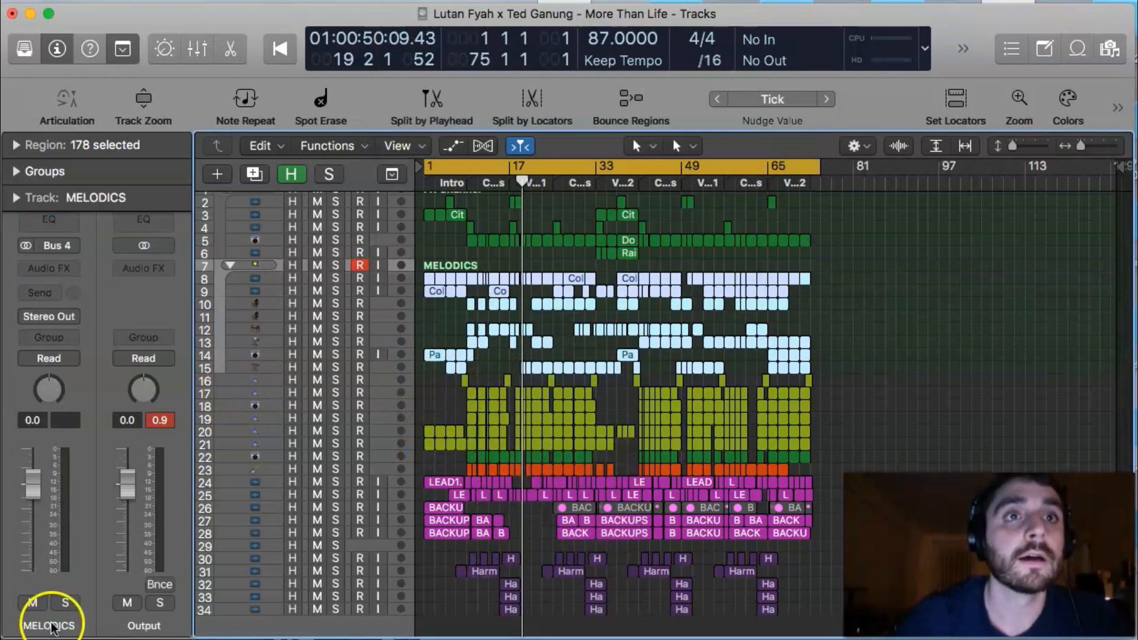
Rename the new melodic stack as Melodic Elements
double_click(56, 626)
type("Melodic Ele")
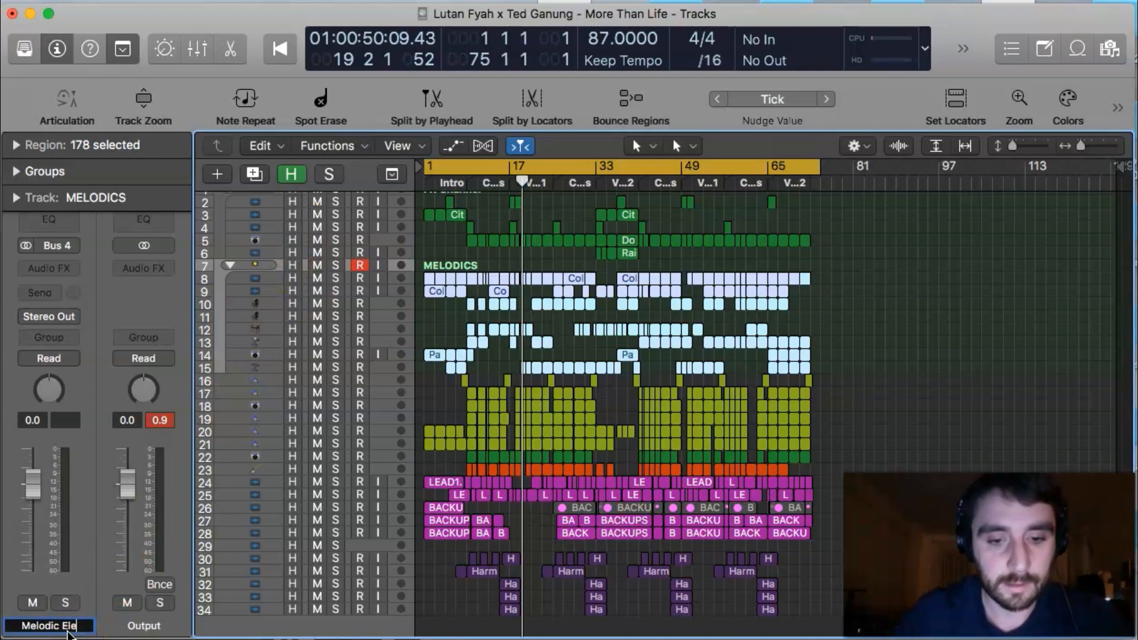
type("ments")
key("Return")
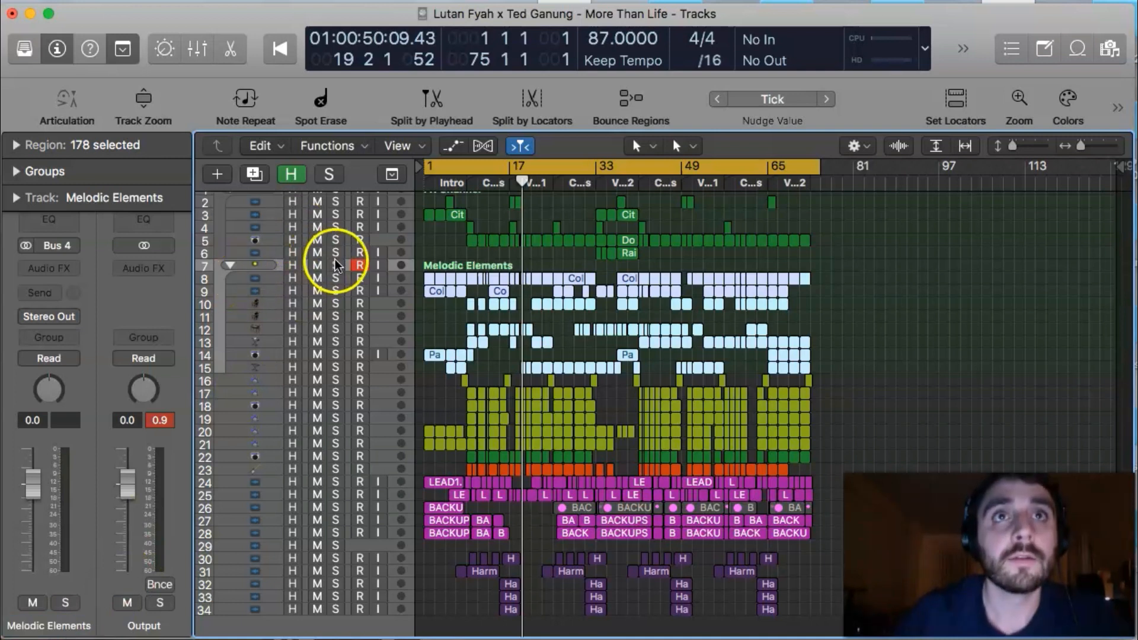
Audition the Melodic Elements stack in solo from the start and just before bar 17, stop playback, and clear the solo
left_click(336, 264)
key("Return")
key("space")
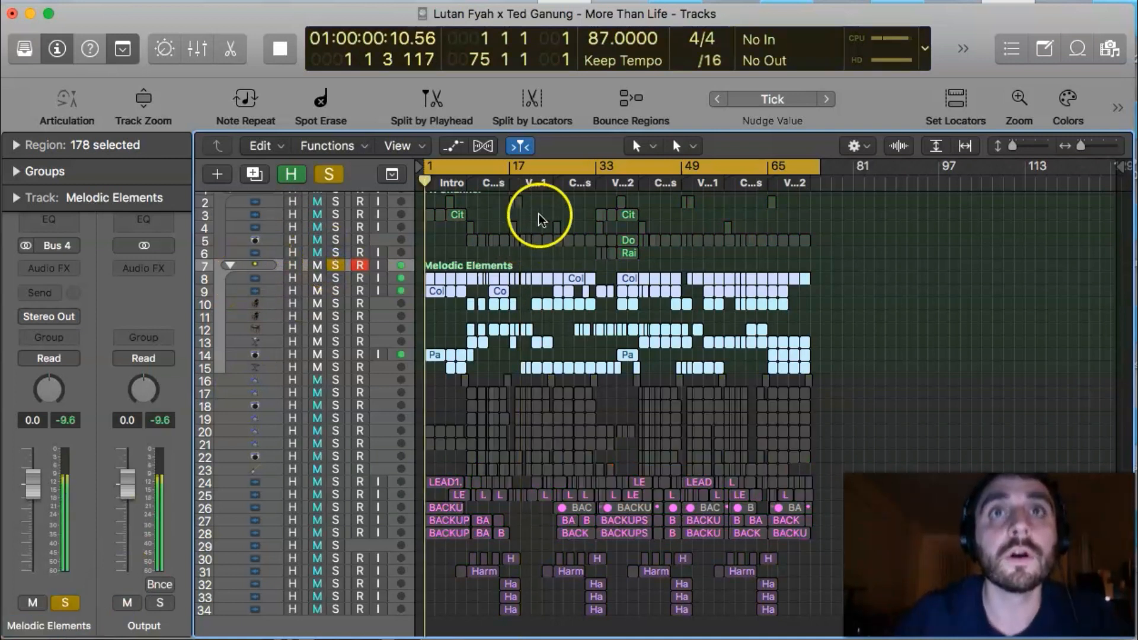
left_click(499, 173)
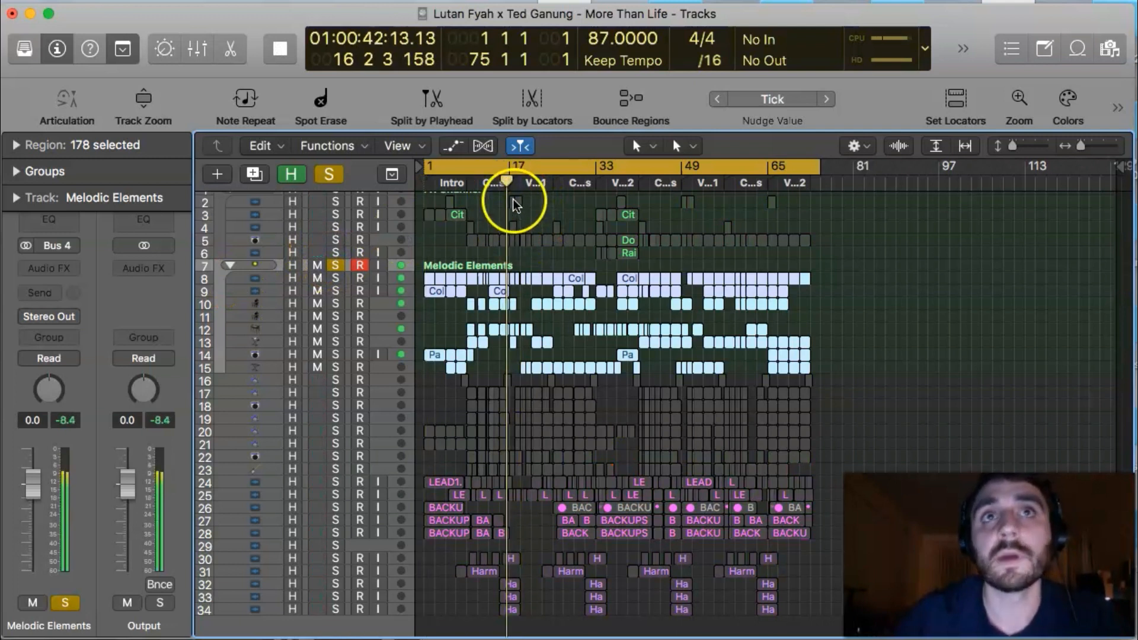
key("space")
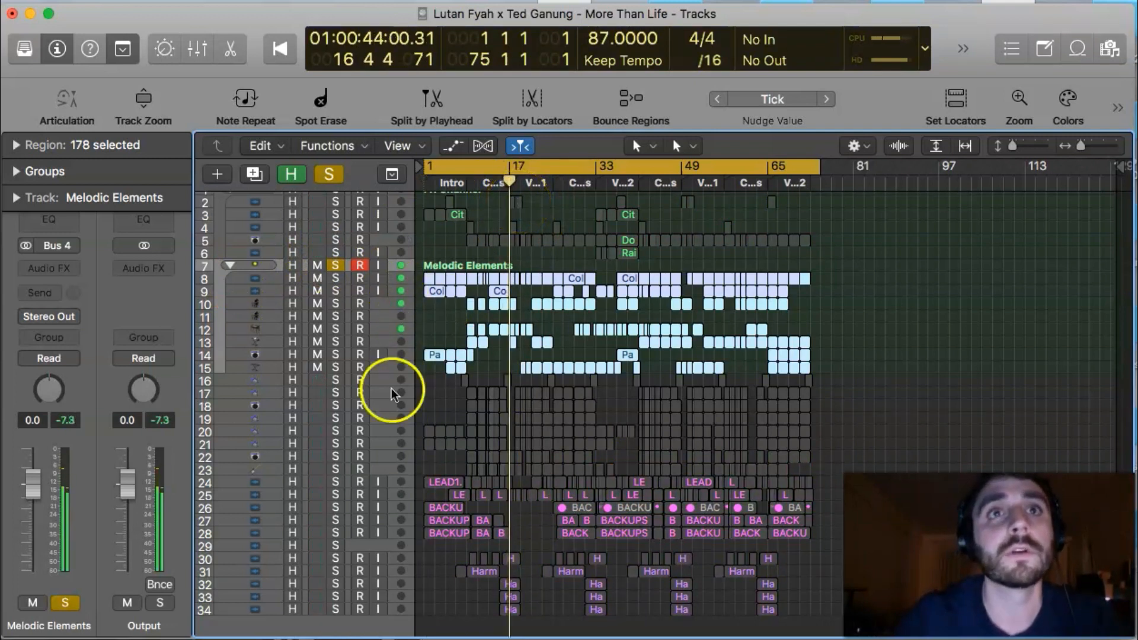
left_click(335, 265)
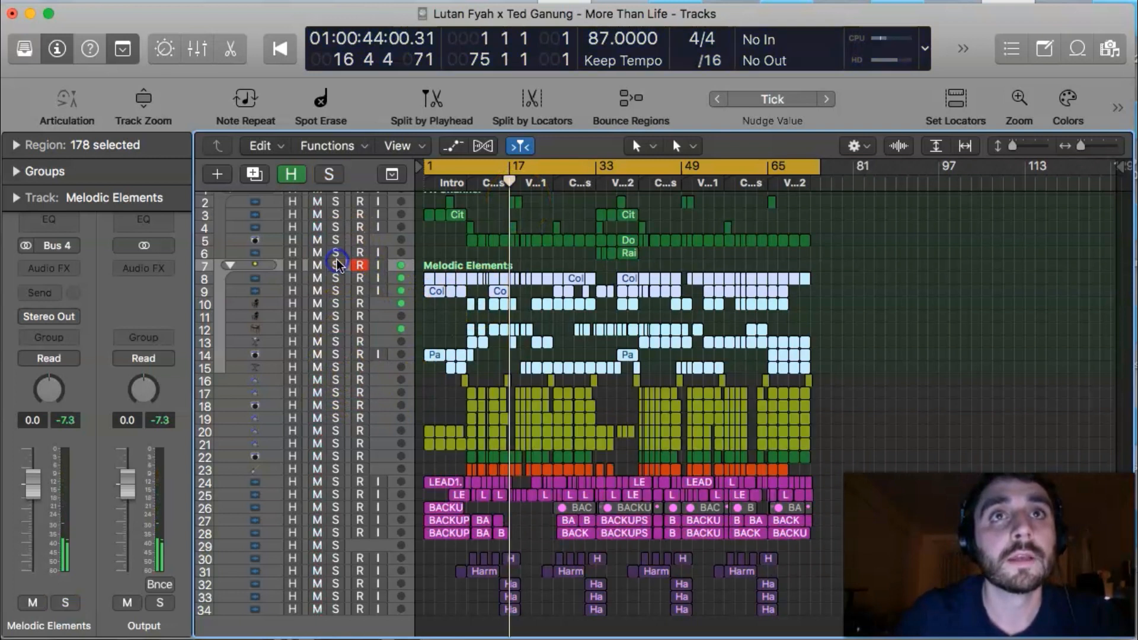
Solo the first and last drum tracks, 16 and 22, to check the range of drum tracks, and clear all solos
left_click(336, 380)
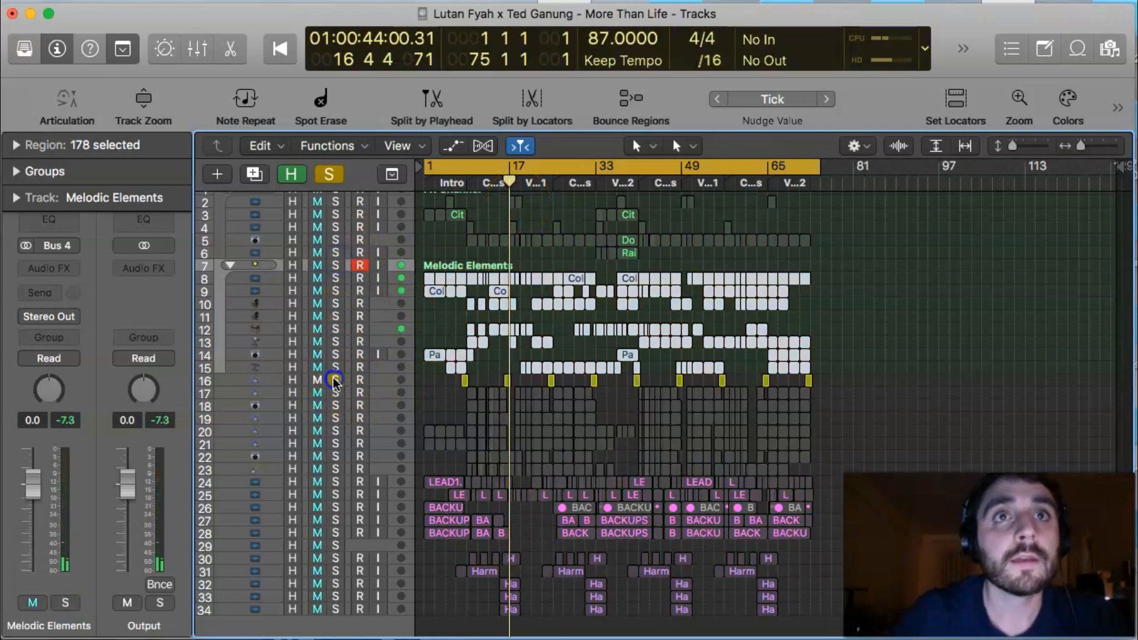
left_click(335, 469)
left_click(335, 469)
left_click(336, 457)
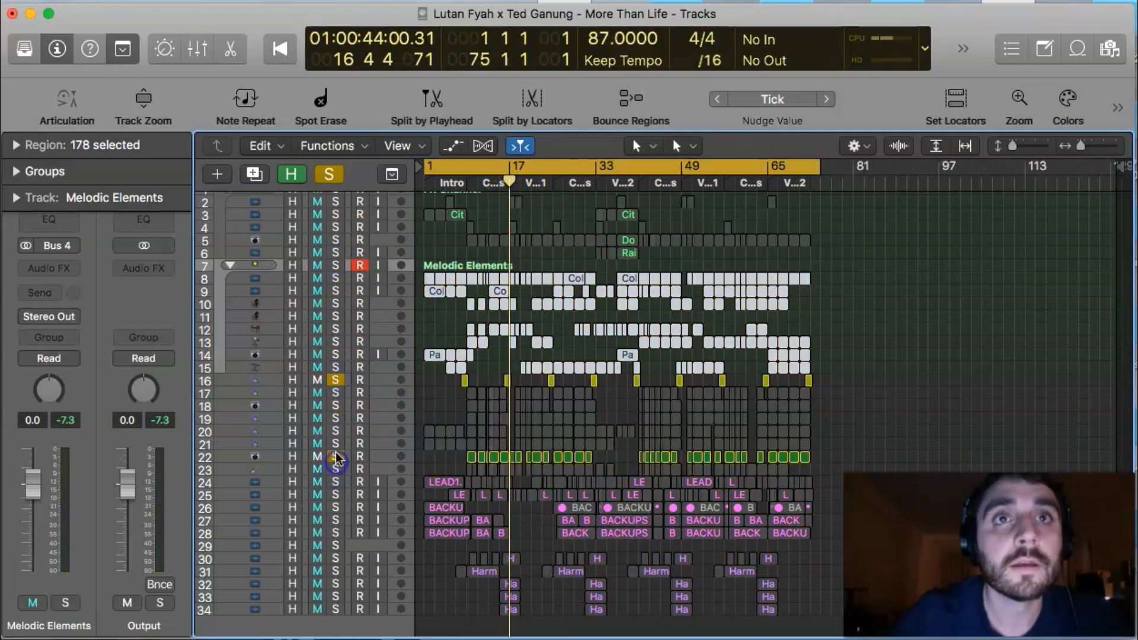
left_click(342, 380)
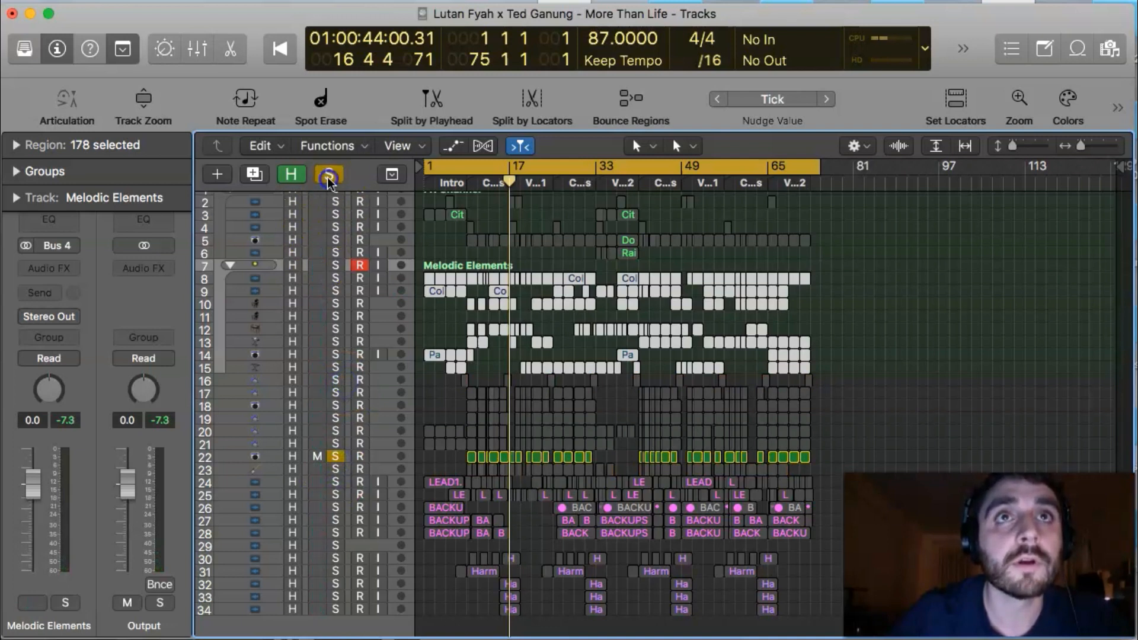
left_click(328, 176)
Group the drum tracks 16 to 22, from Fill through Kick, into a summing track stack
left_click(397, 379)
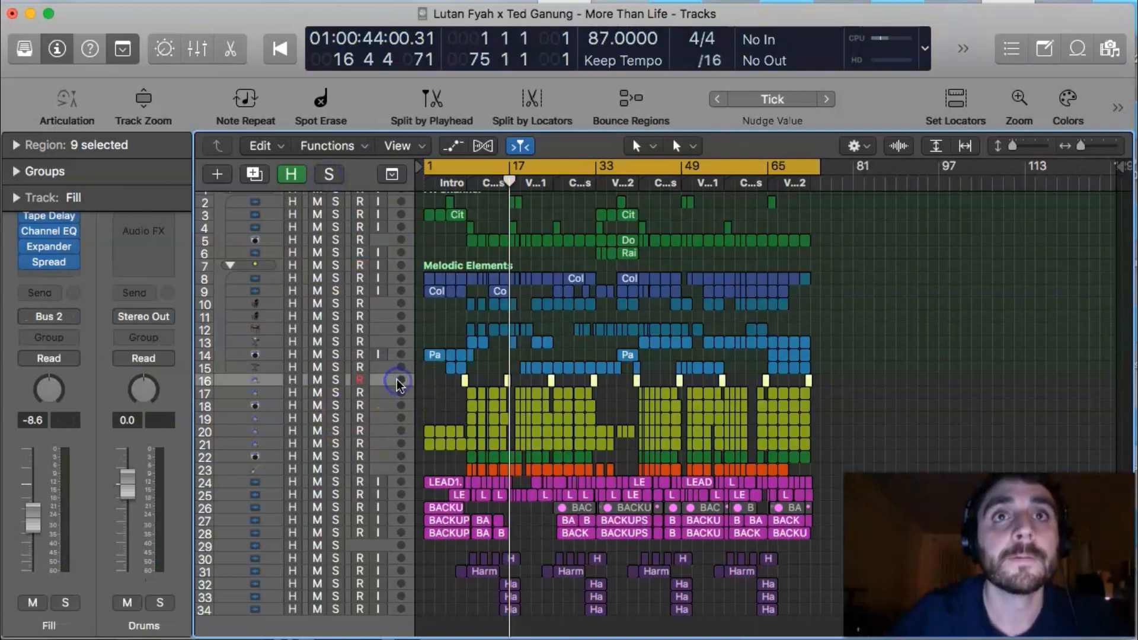
left_click(389, 455, "shift")
right_click(389, 454)
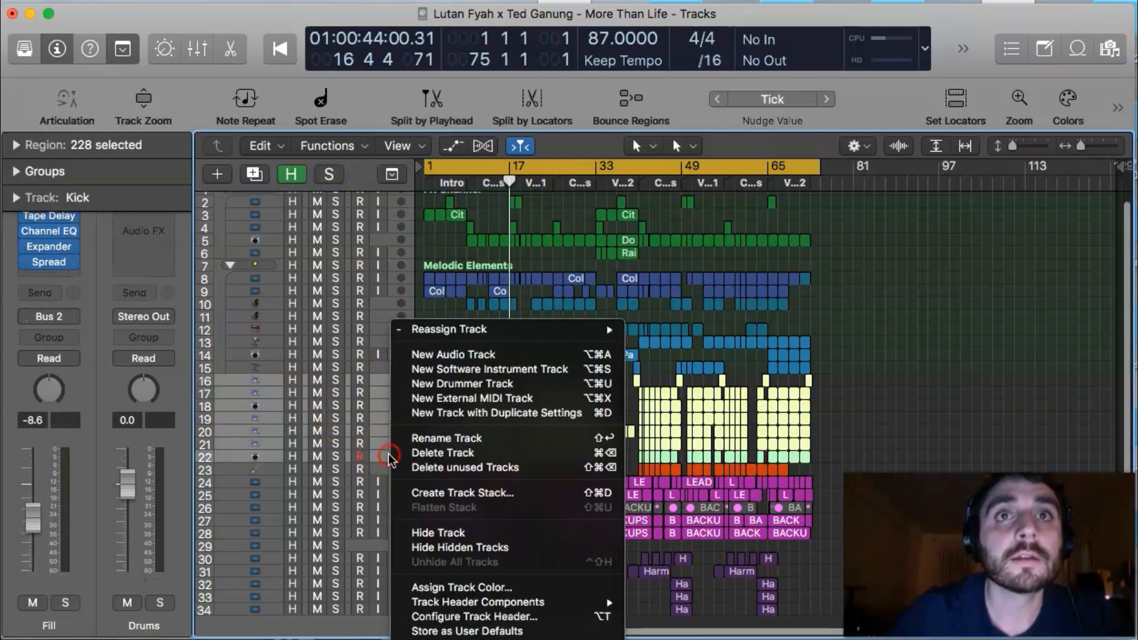
left_click(422, 492)
key("Return")
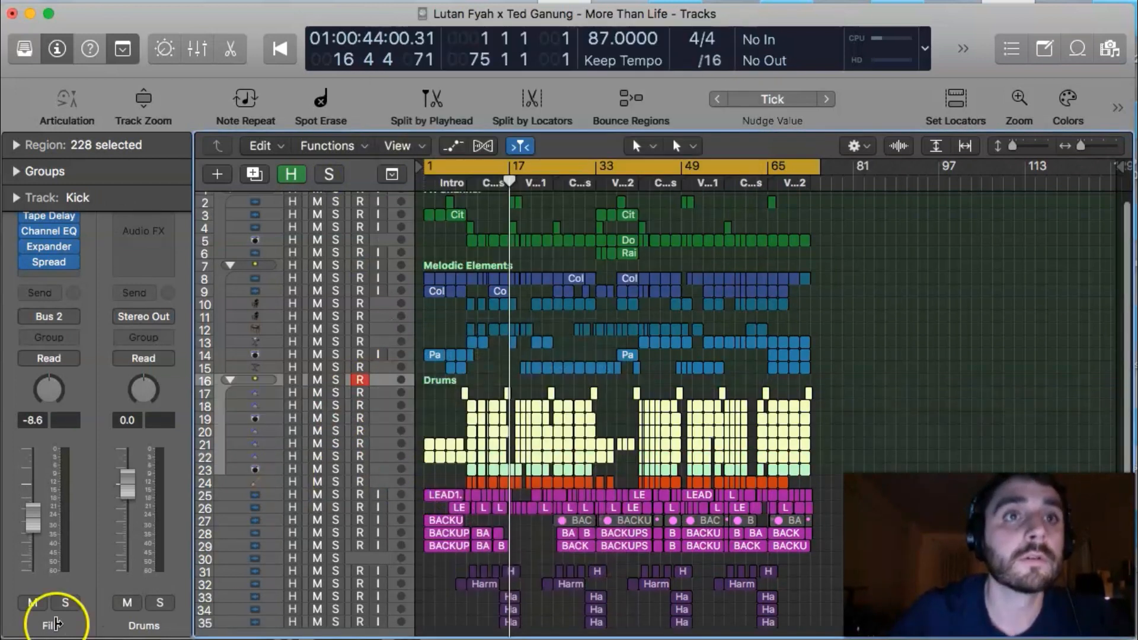
Put the Bass track into its own summing track stack
left_click(388, 482)
right_click(389, 483)
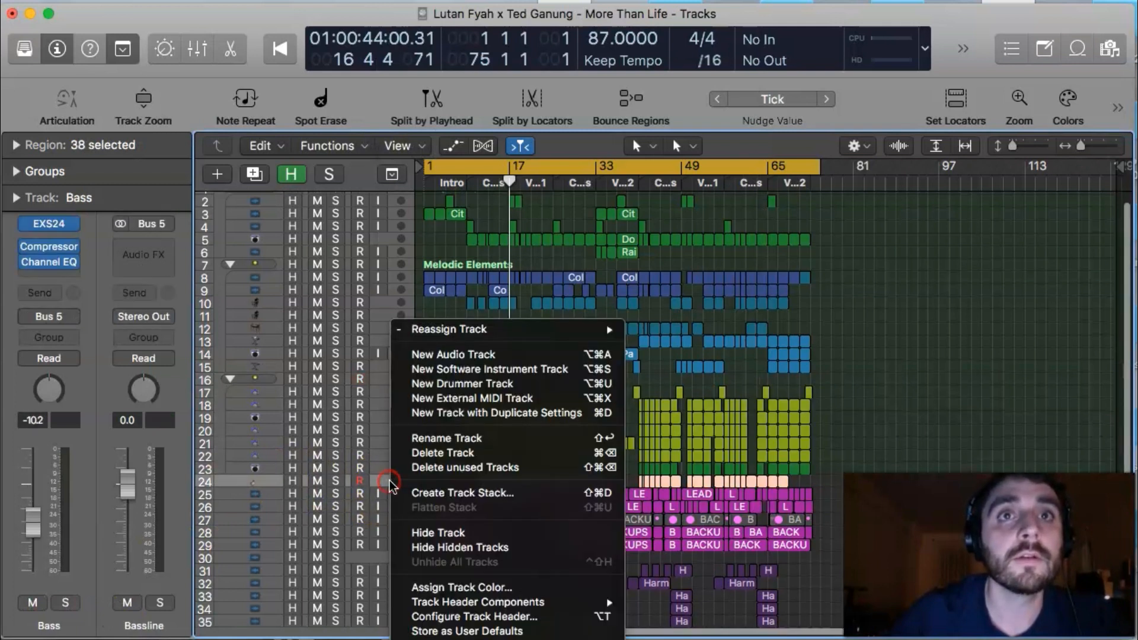
left_click(438, 492)
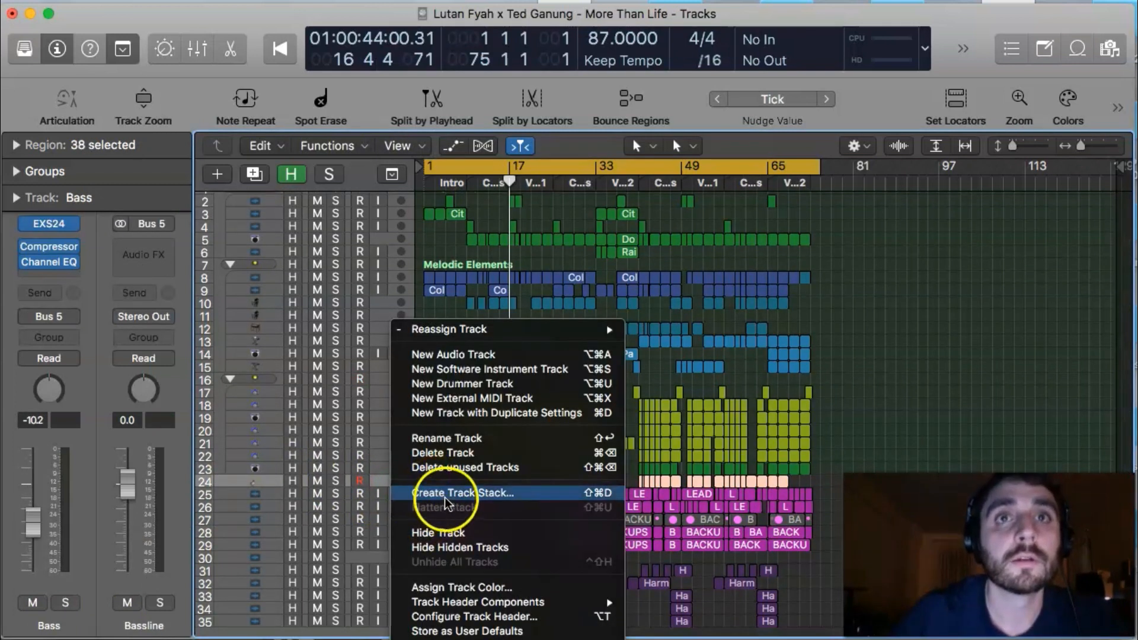
left_click(630, 259)
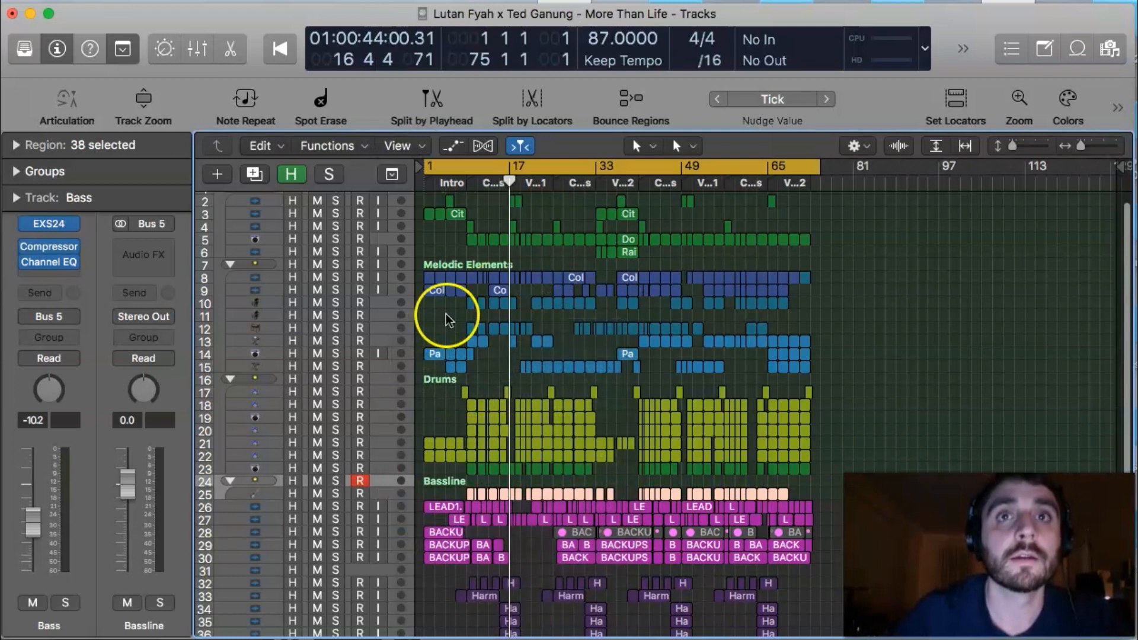
Rename the bass track's summing stack to Bassline Stack
double_click(37, 628)
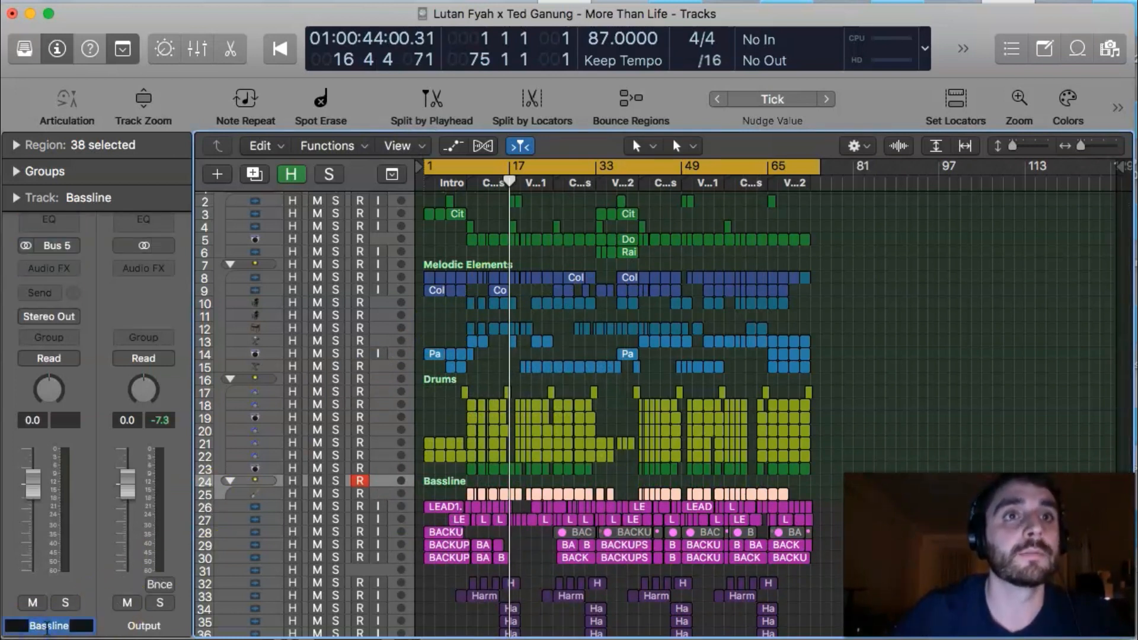
type("Bassline Stack")
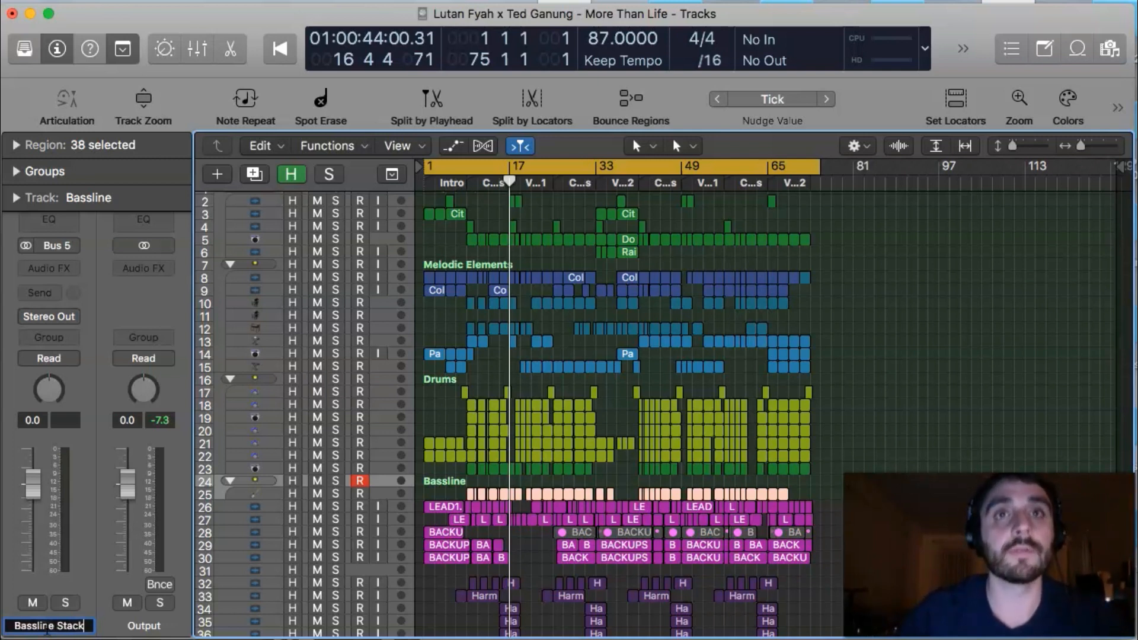
key("Return")
Group all the vocal tracks from 26 through 36, leads, backups and harmonies, into a summing track stack
scroll(322, 460, "down", 2)
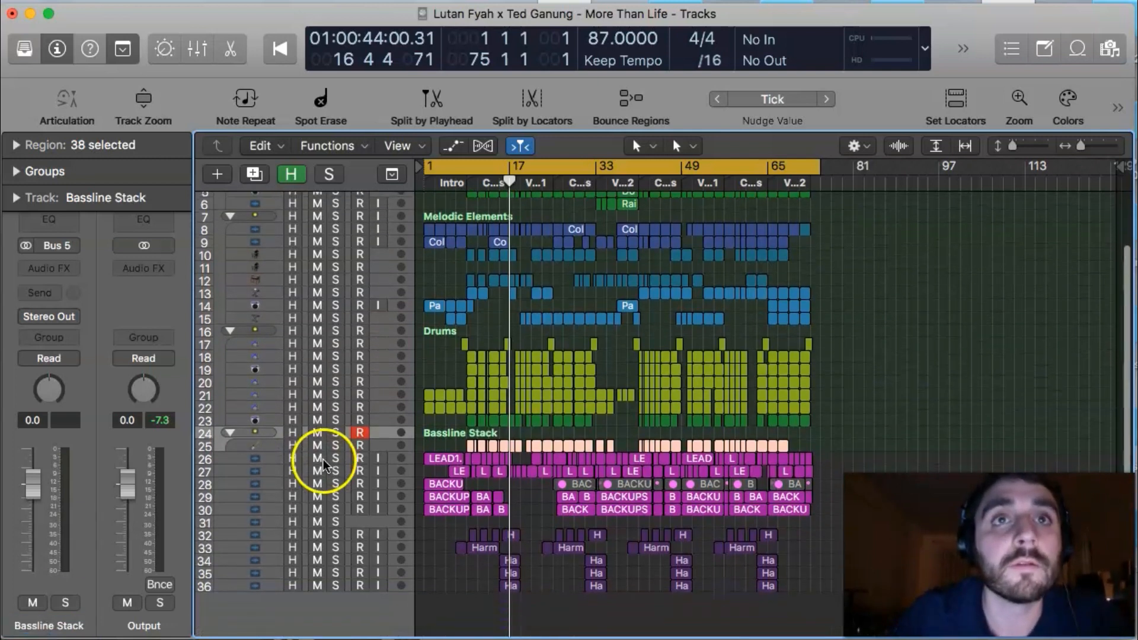
left_click(396, 463)
left_click(401, 586, "shift")
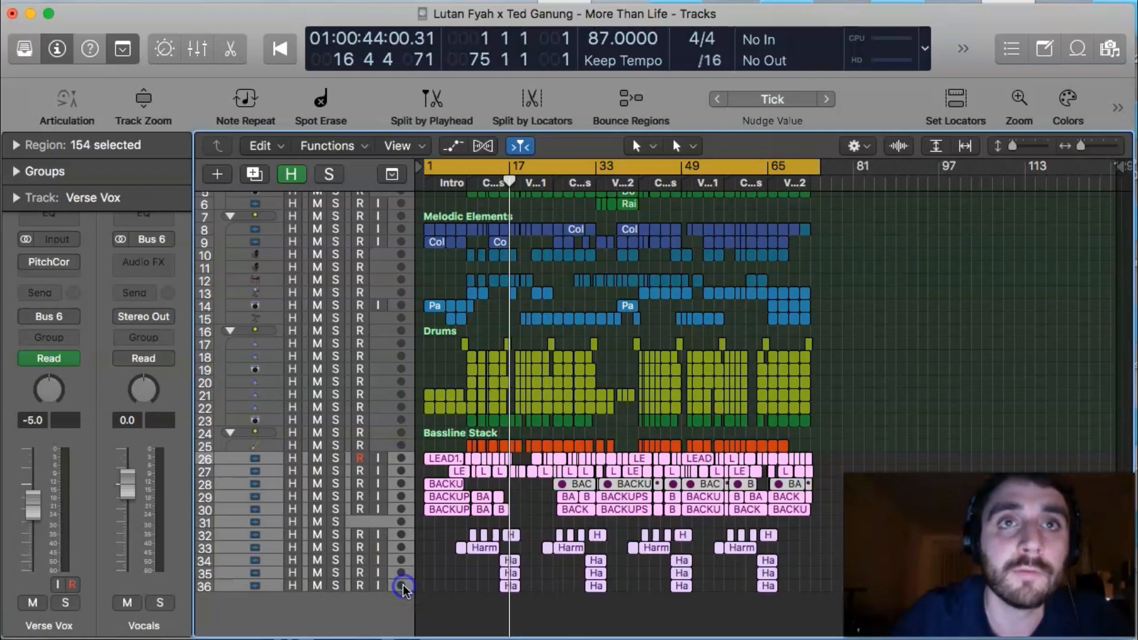
right_click(403, 589)
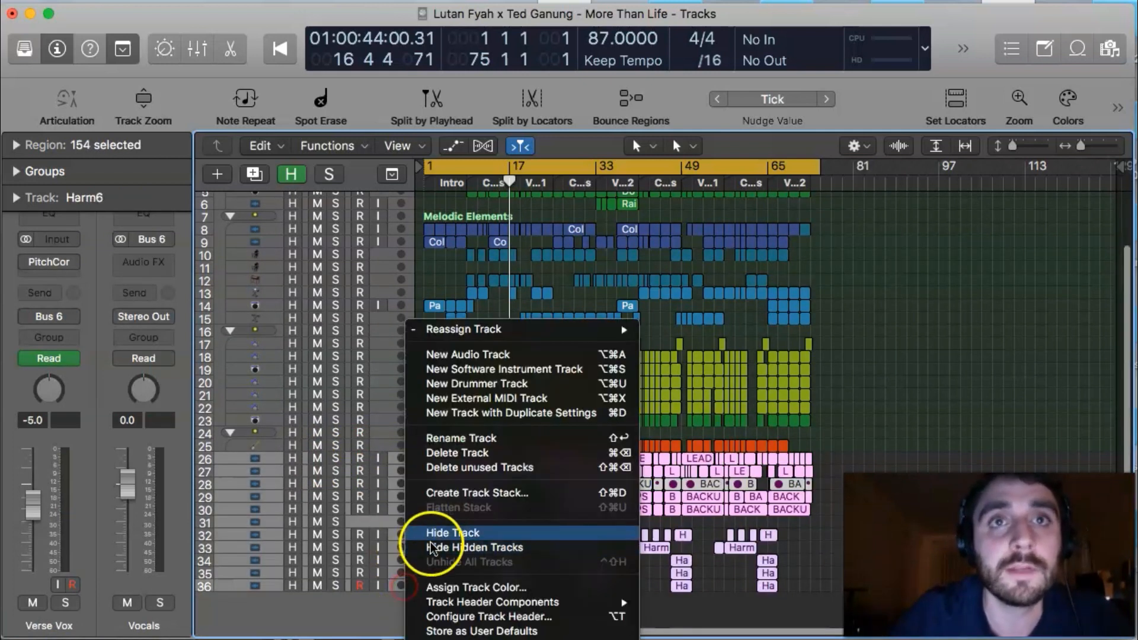
left_click(444, 491)
key("Return")
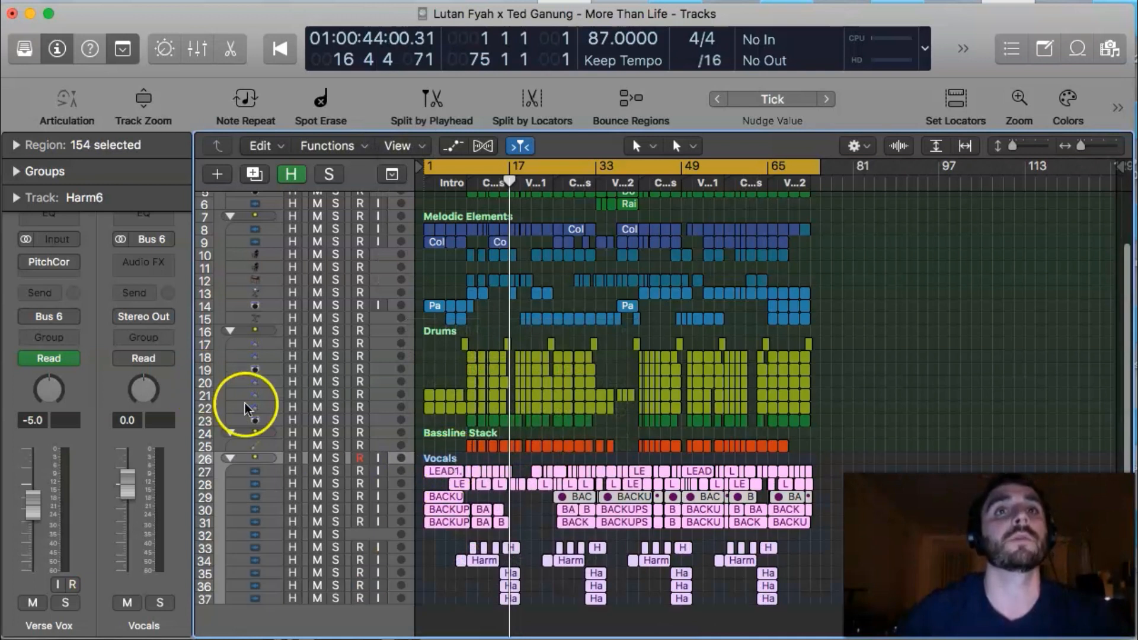
scroll(286, 362, "down", 1)
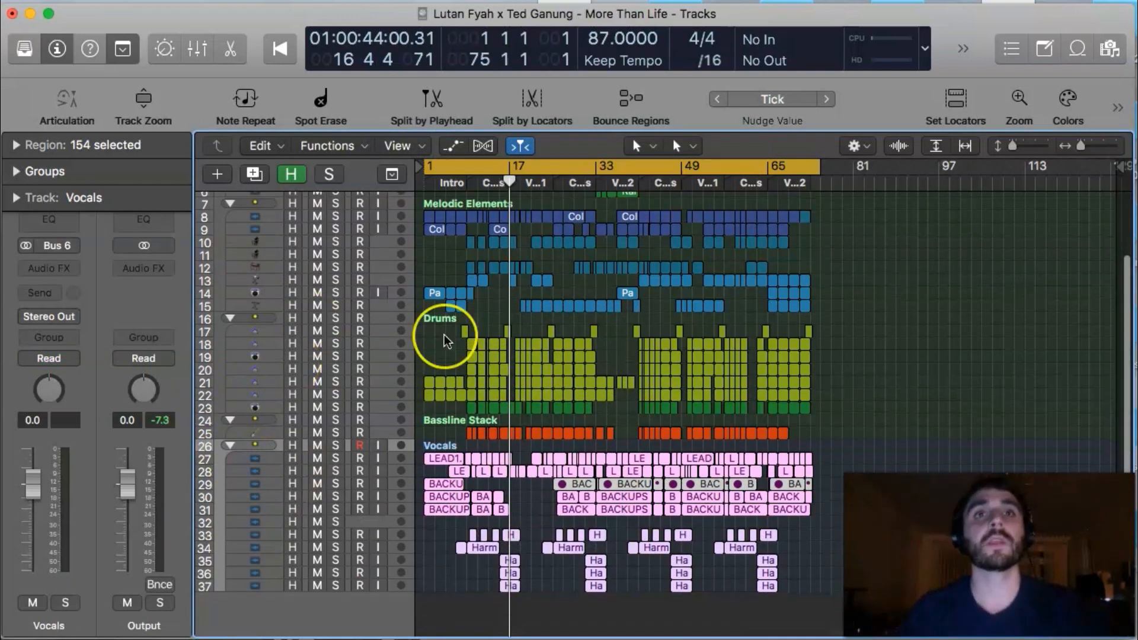
Collapse all five track stacks, from FX Channel through Vocals, so only the stack tracks show
scroll(444, 334, "up", 5)
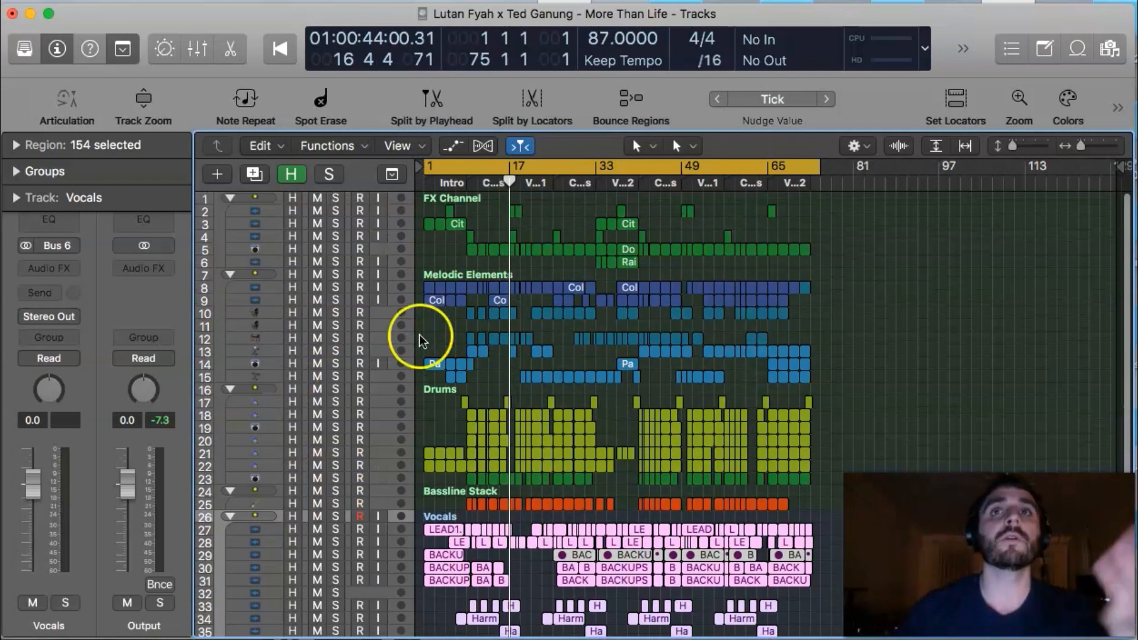
left_click(231, 199)
left_click(232, 211)
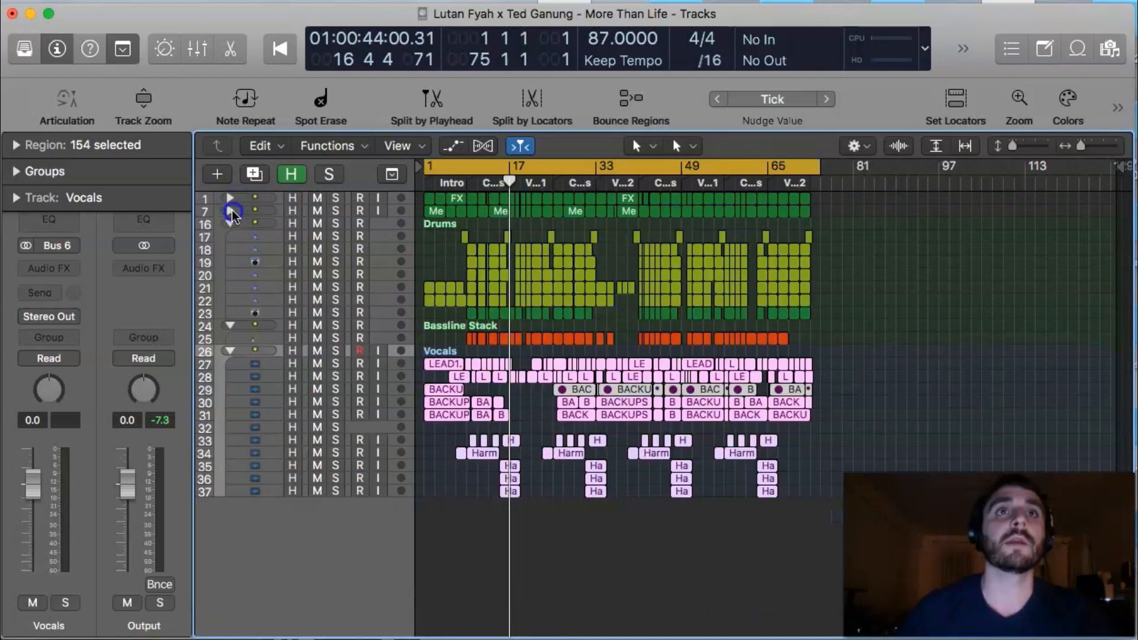
left_click(229, 224)
left_click(230, 235)
left_click(230, 249)
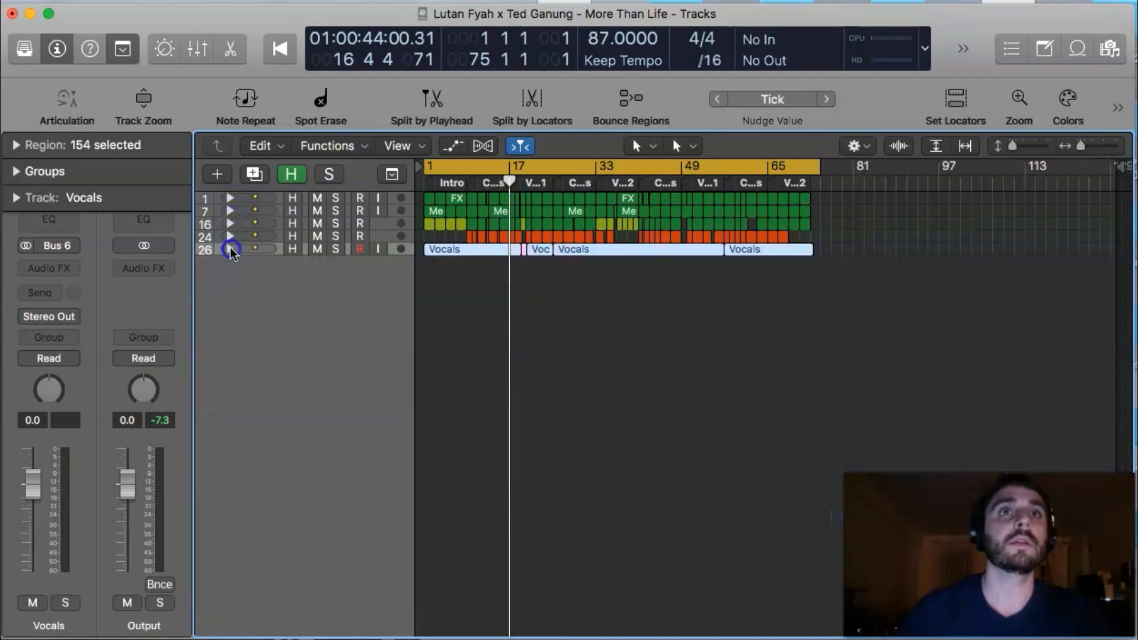
Open the mixer and expand the FX Channel and Melodic Elements stacks to examine their channels' bus routing
key("super+2")
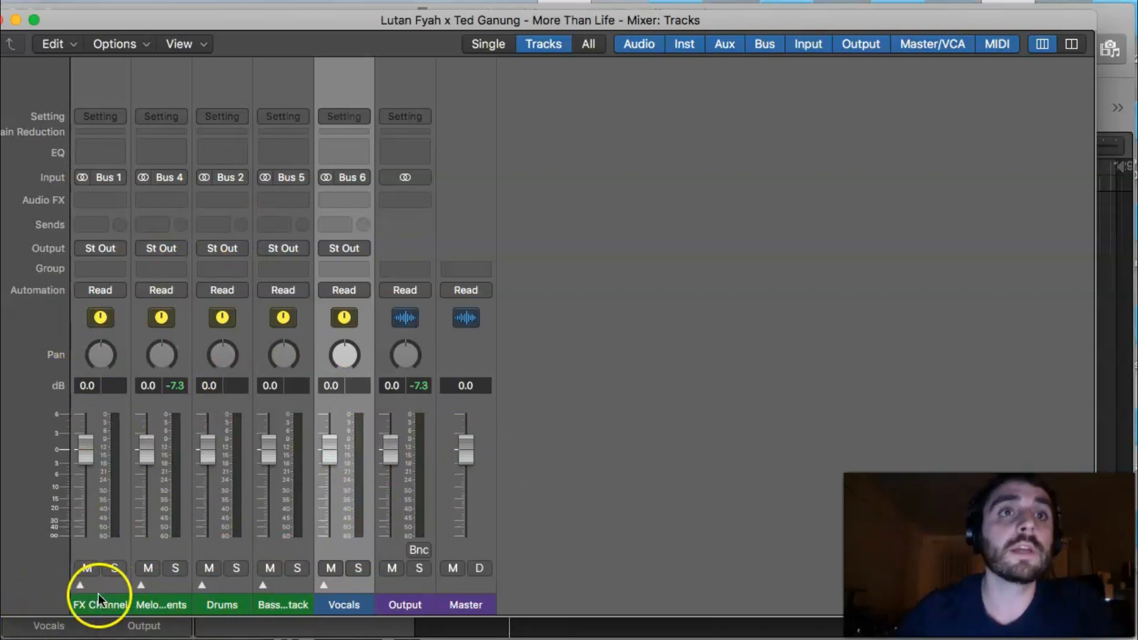
left_click(79, 585)
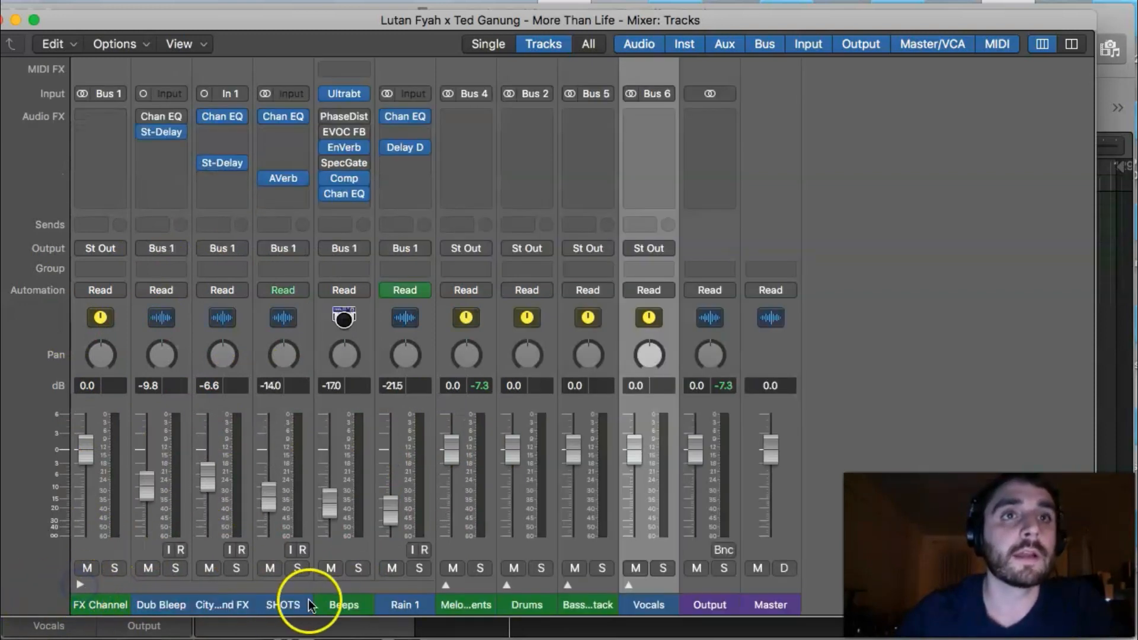
left_click(446, 585)
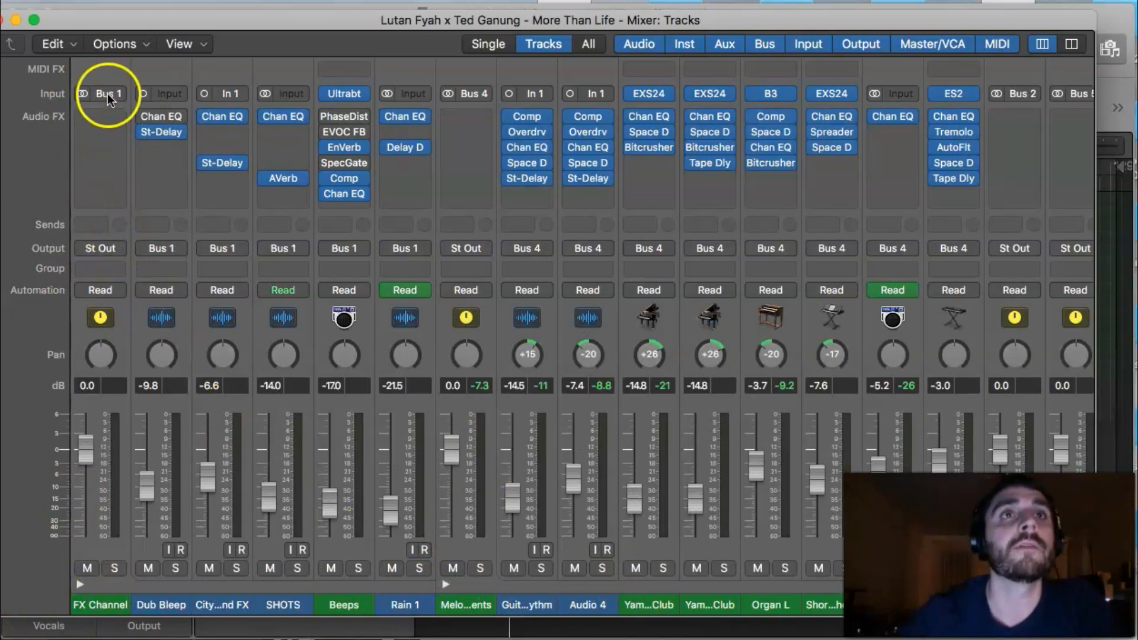
Insert a Channel EQ on the FX Channel stack and raise its low-cut filter to between 200 and 500 Hz
left_click(105, 115)
left_click(104, 115)
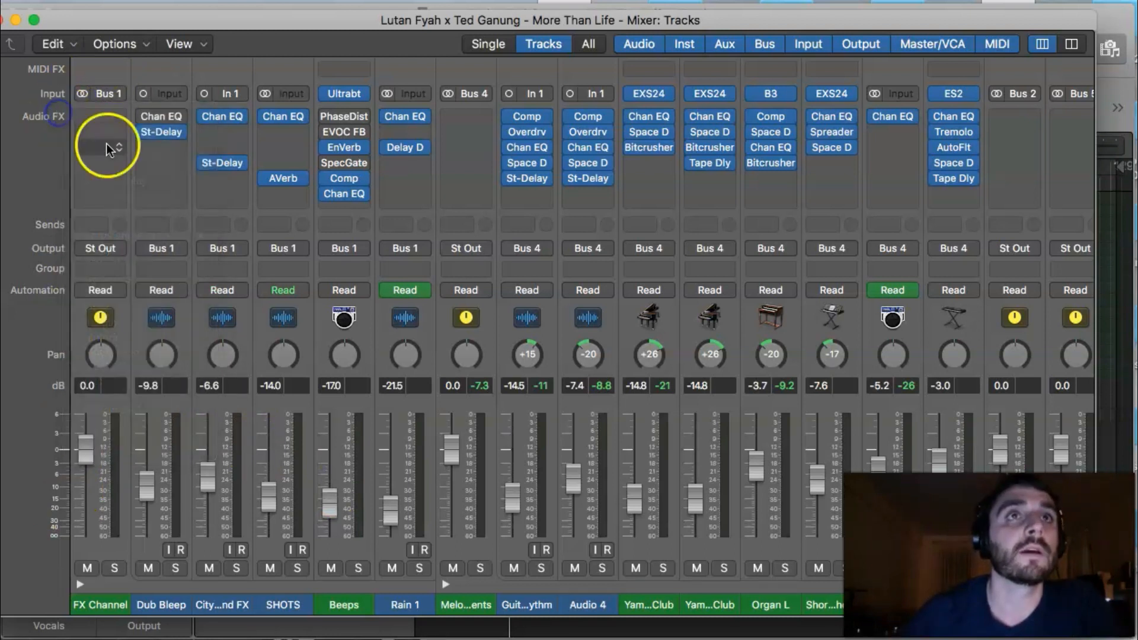
left_click(109, 112)
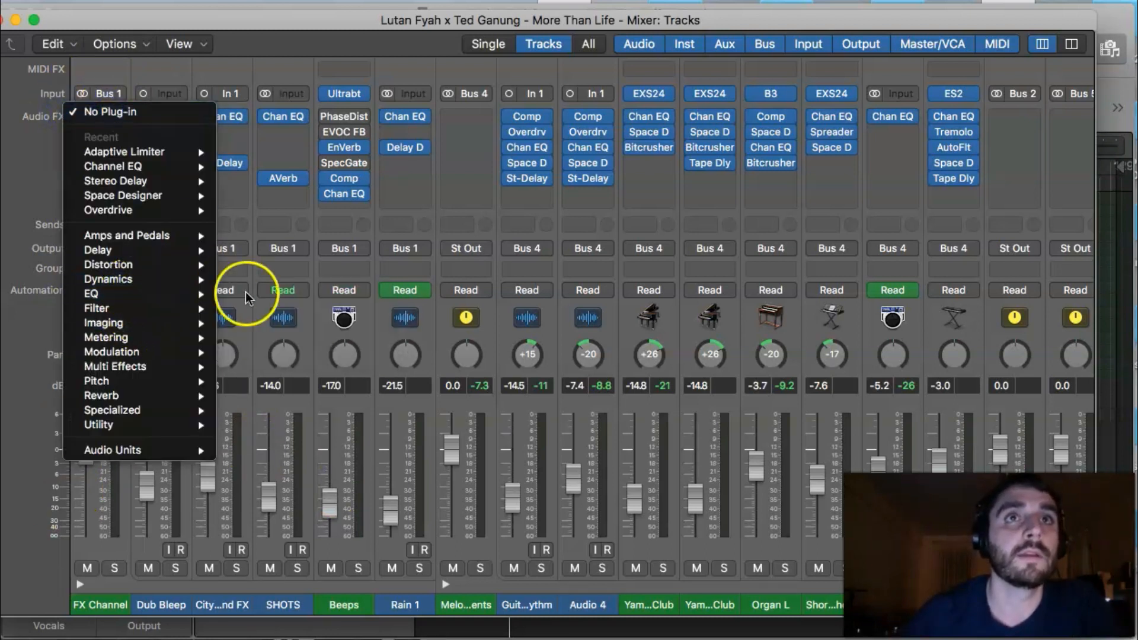
mouse_move(202, 293)
mouse_move(360, 286)
left_click(432, 294)
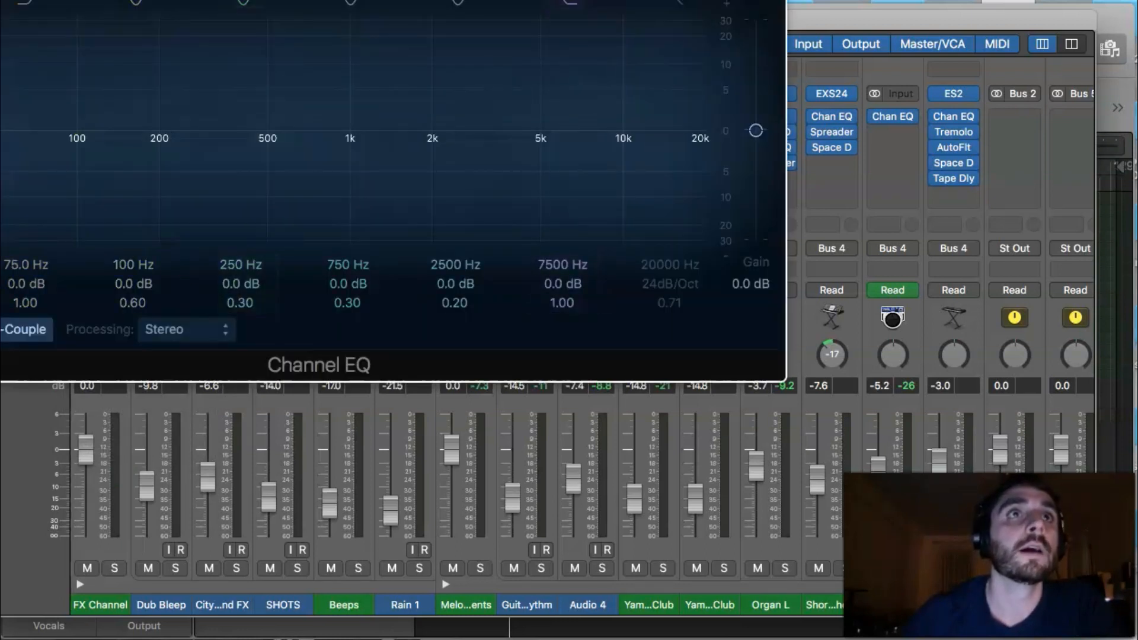
left_click_drag(1, 237, 294, 229)
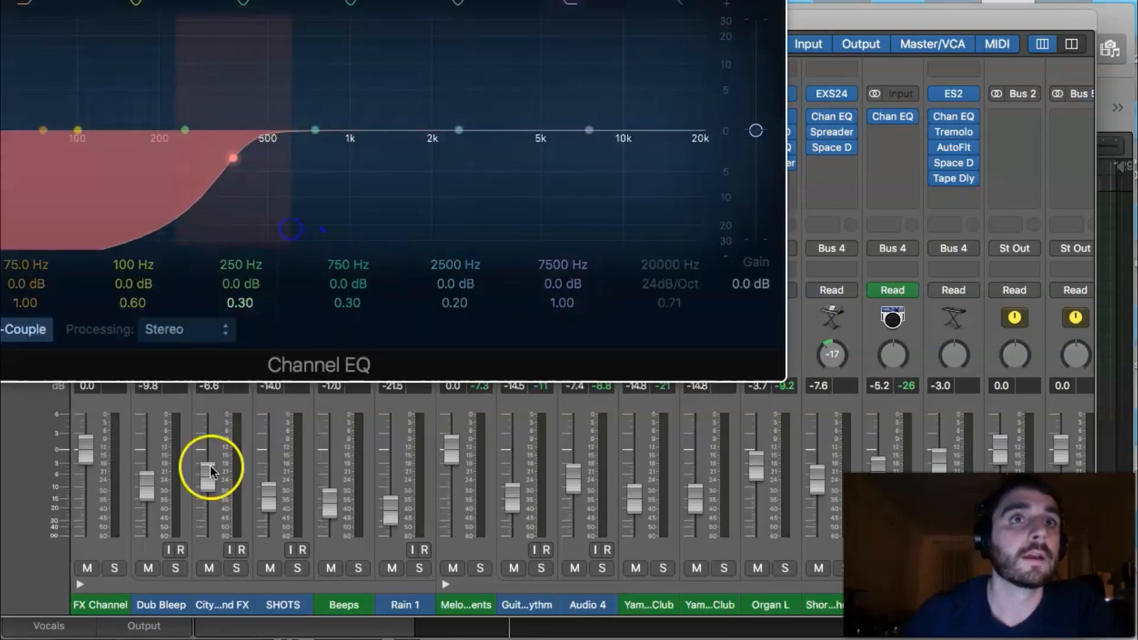
Audition the FX Channel stack in solo with its EQ, close the EQ and mixer windows, and clear the solo
left_click(115, 567)
left_click(115, 567)
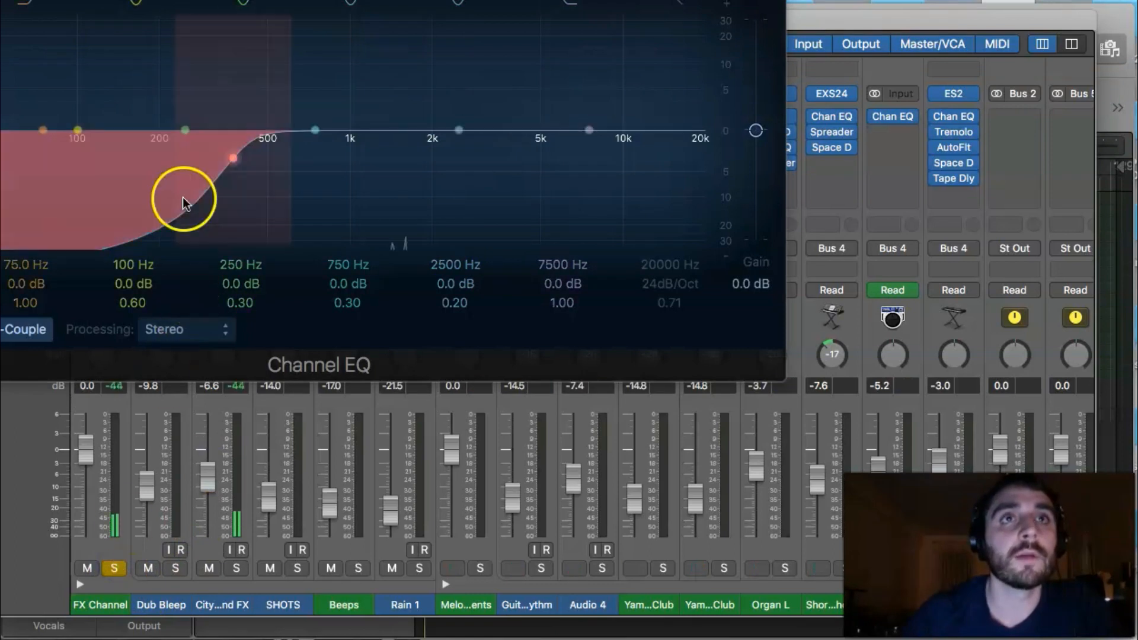
left_click(1, 1)
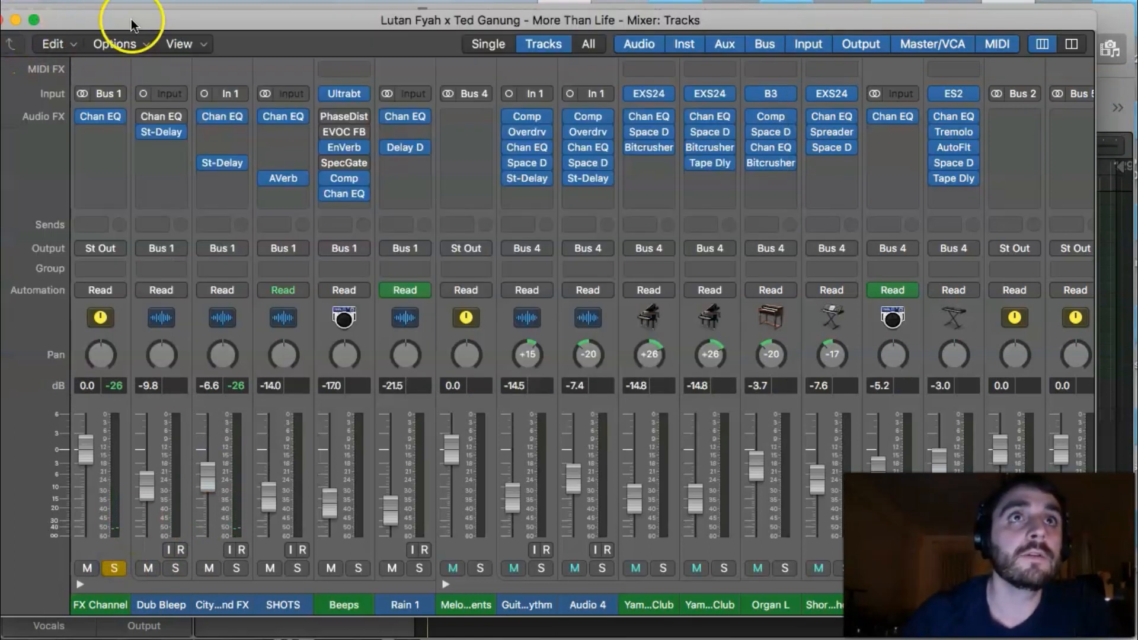
left_click_drag(132, 13, 155, 10)
left_click(21, 18)
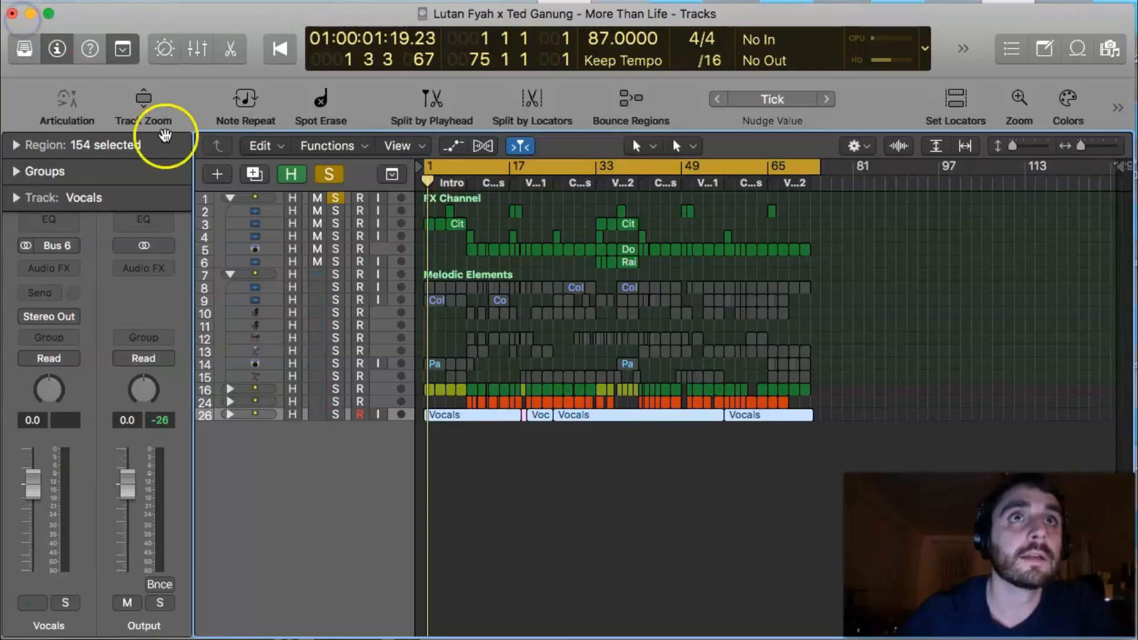
left_click(330, 176)
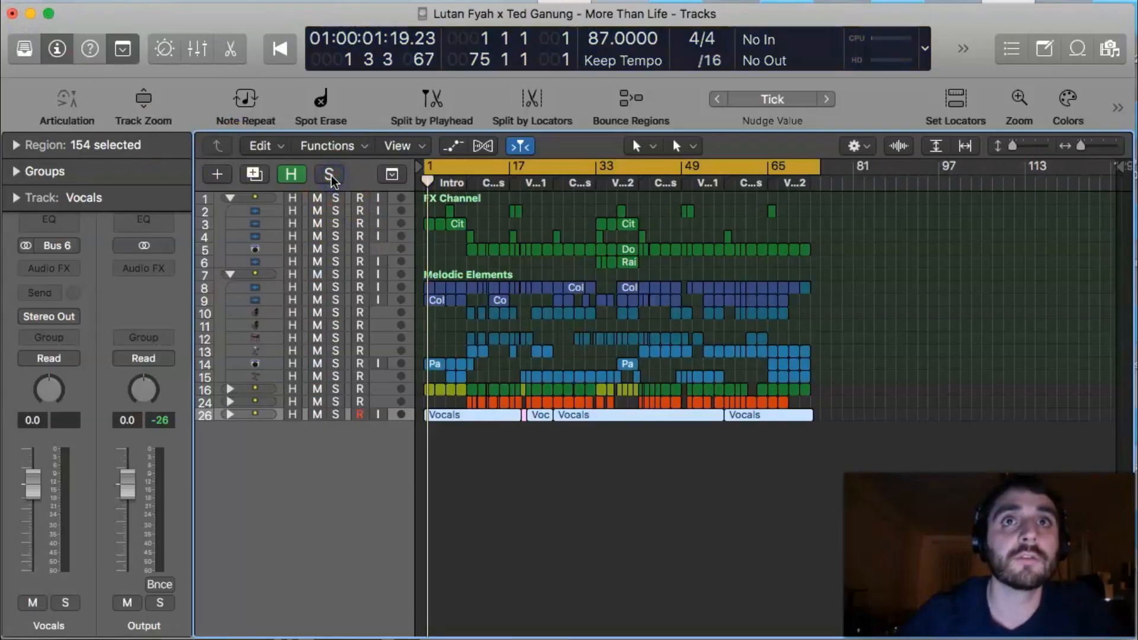
Play the full mix from the start and collapse the Melodic Elements and FX Channel stacks during playback
key("space")
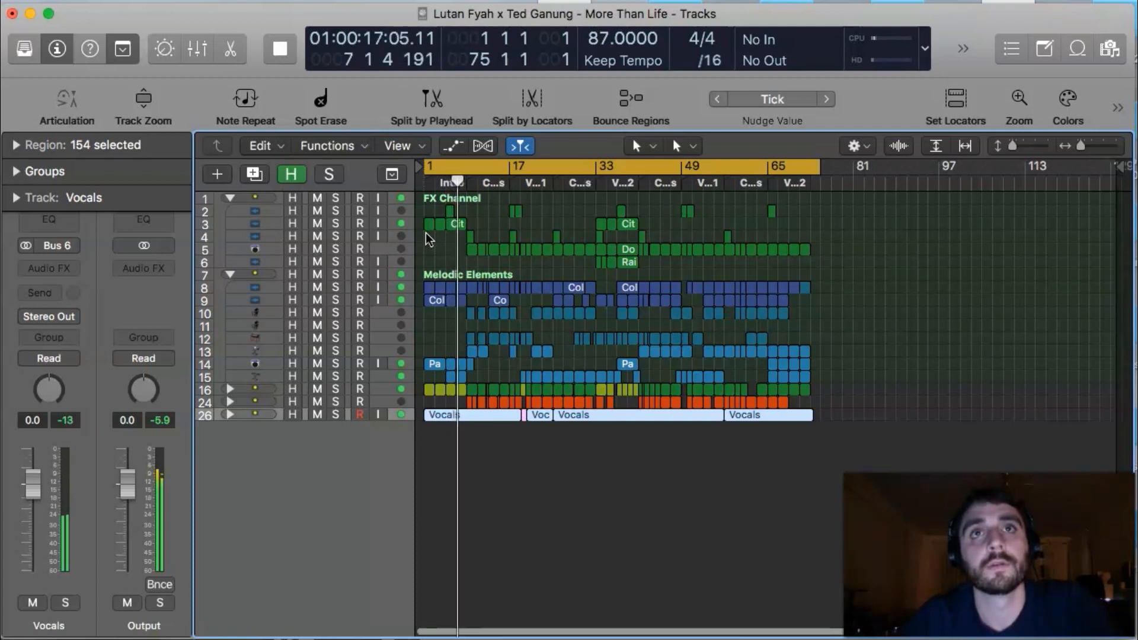
left_click(229, 275)
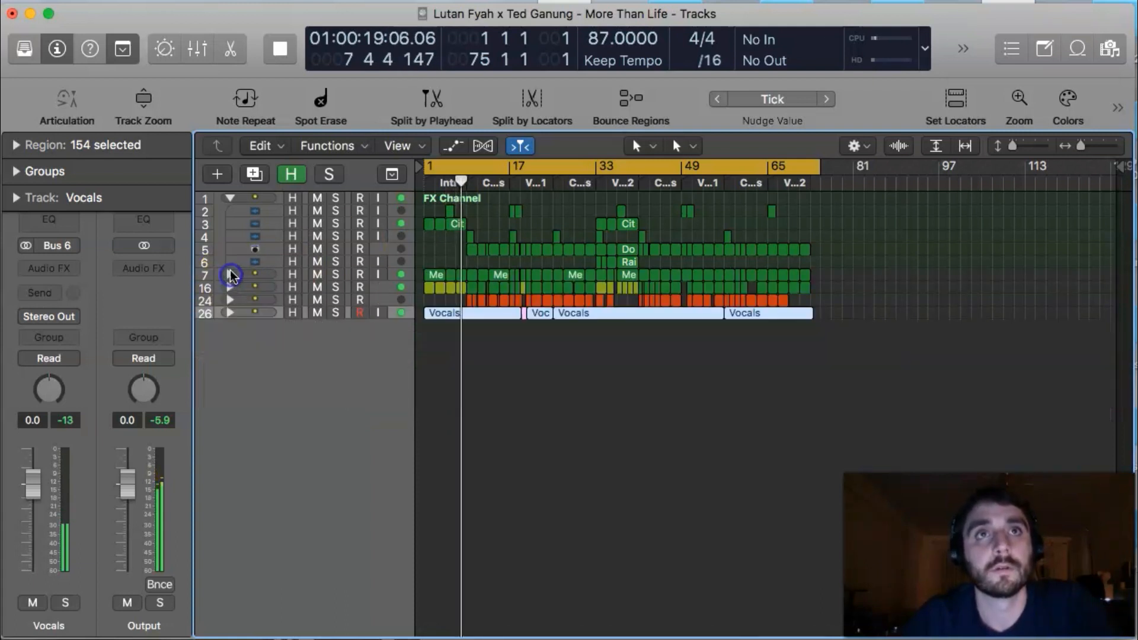
left_click(230, 197)
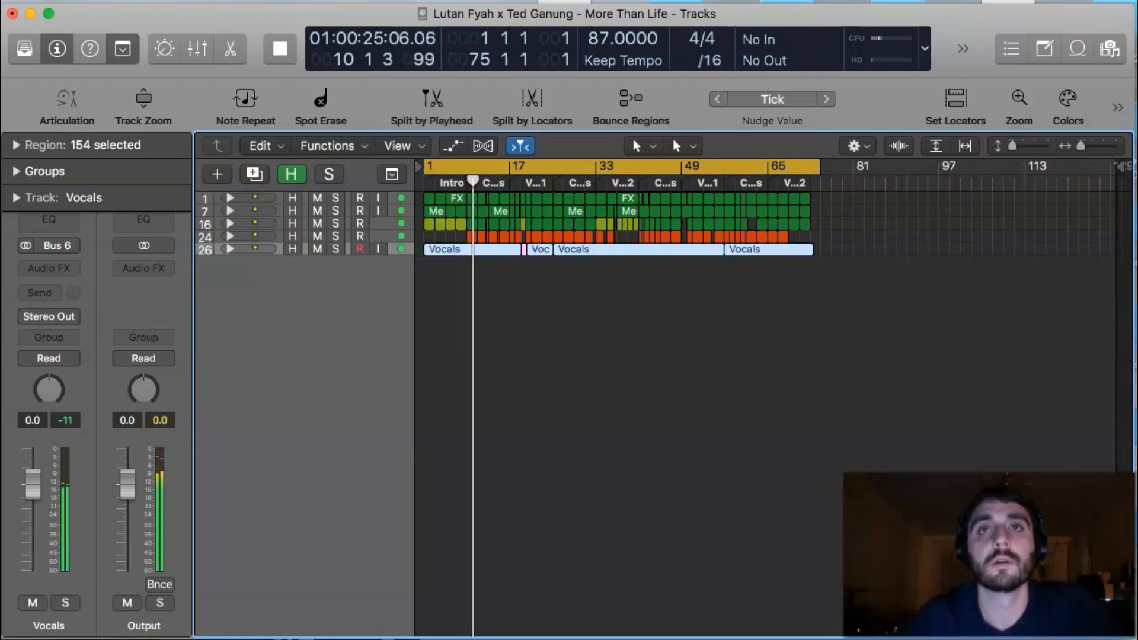
Expand all five stacks, from Vocals up to FX Channel, to show their individual tracks while the song plays
left_click(226, 248)
left_click(229, 236)
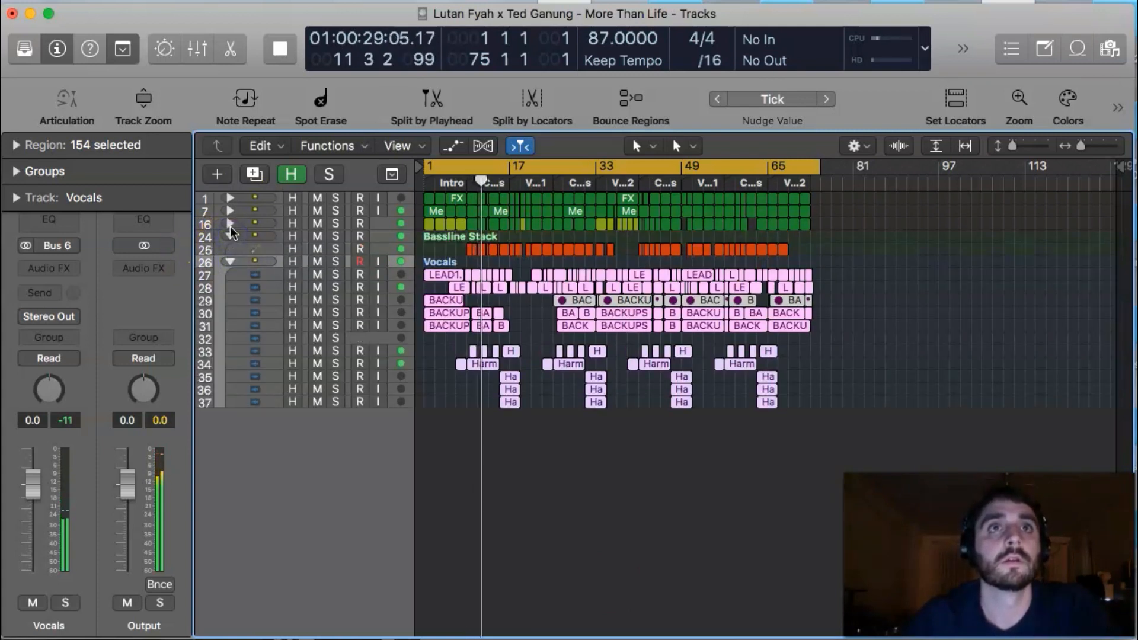
left_click(230, 223)
left_click(230, 210)
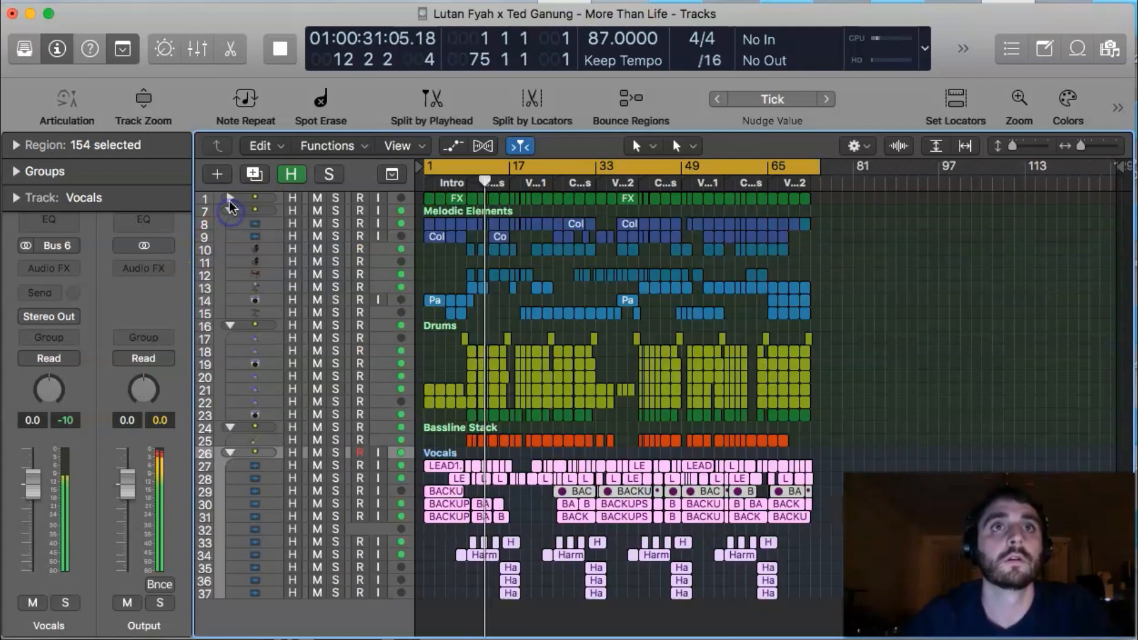
left_click(229, 198)
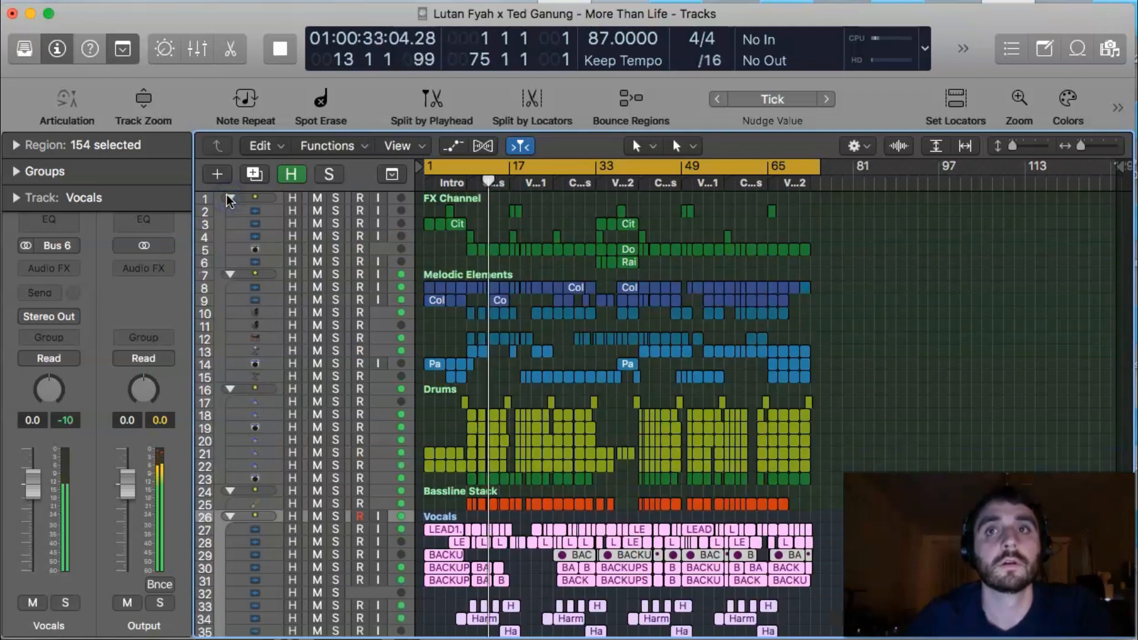